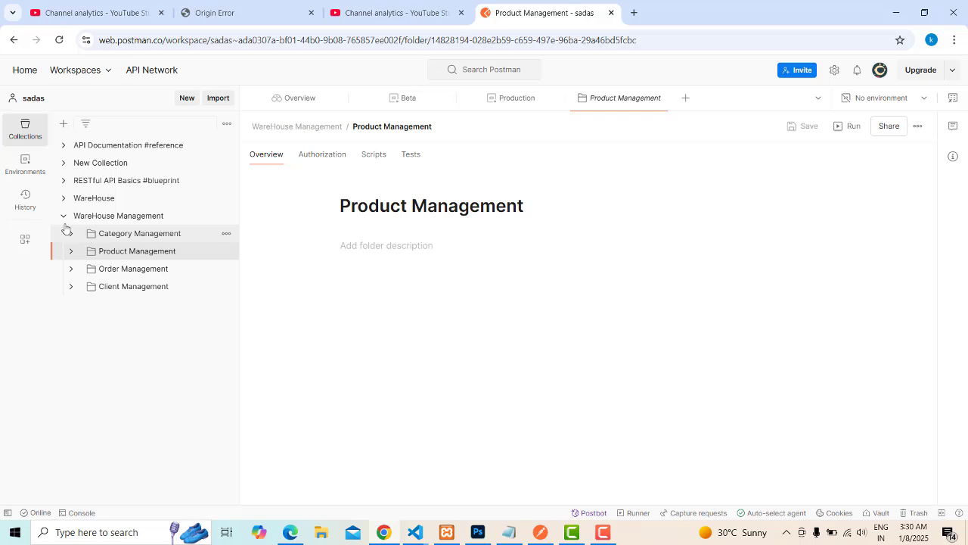
# Step: Open the WareHouse Management collection and expand its Category Management folder to show the requests
pyautogui.click(65, 222)
pyautogui.click(64, 219)
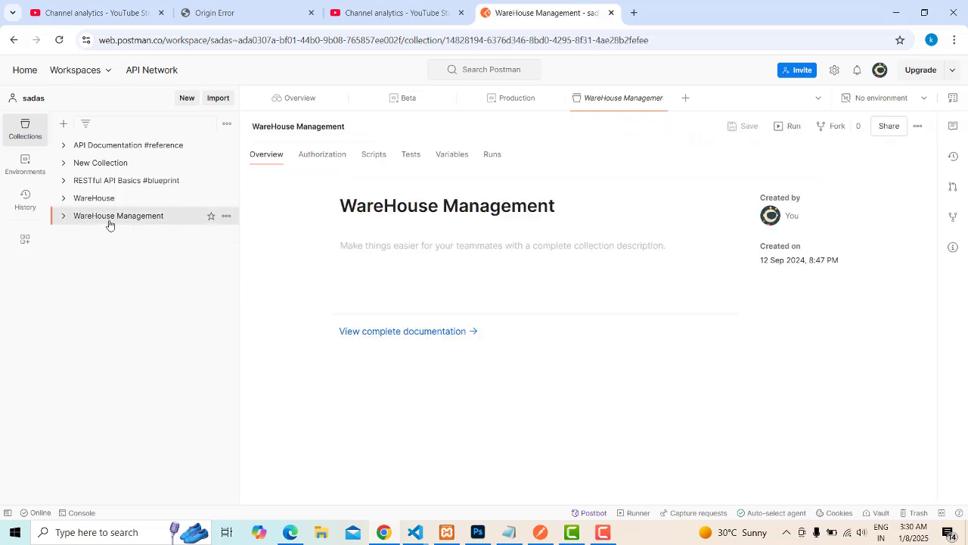
pyautogui.click(64, 219)
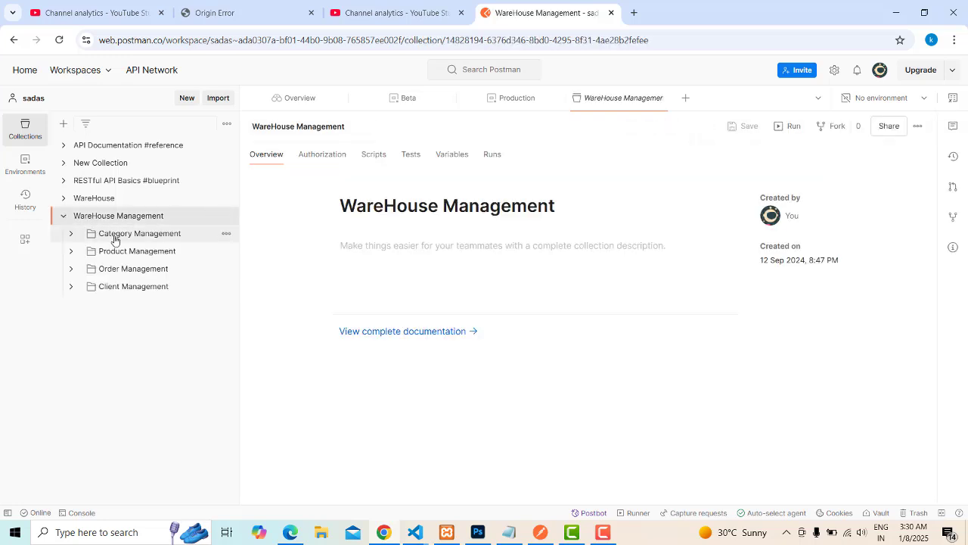
pyautogui.click(71, 237)
pyautogui.click(71, 237)
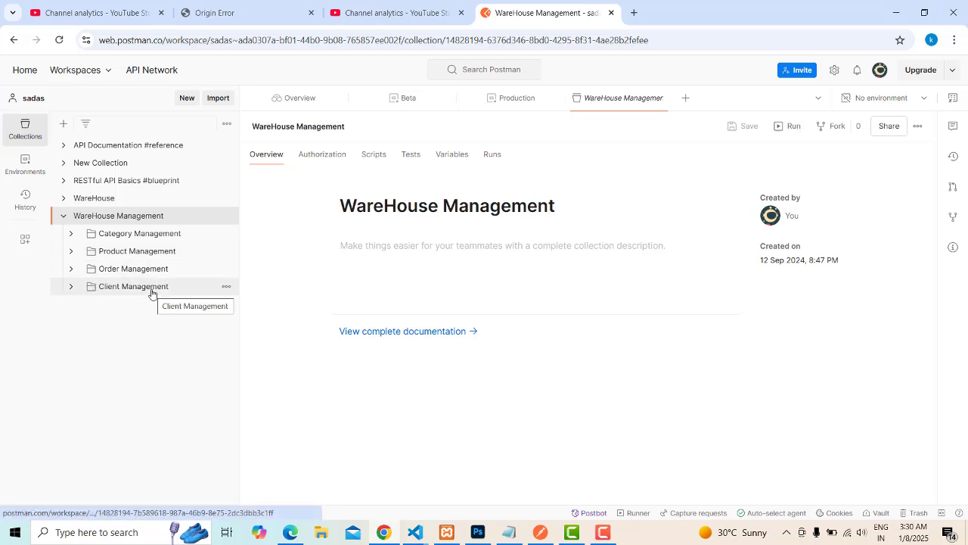
pyautogui.click(71, 235)
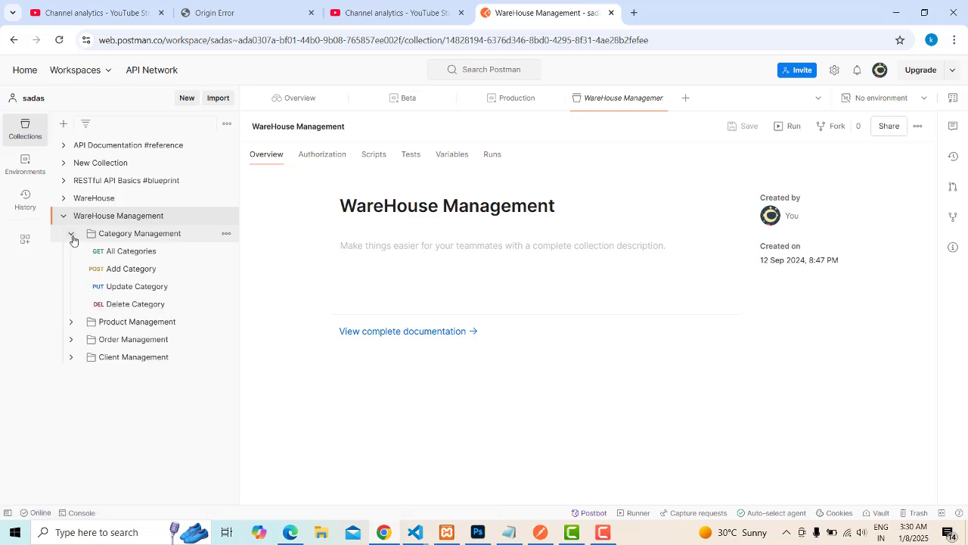
# Step: Open the All Categories request and examine the base variable and endpoint path in its URL
pyautogui.click(122, 254)
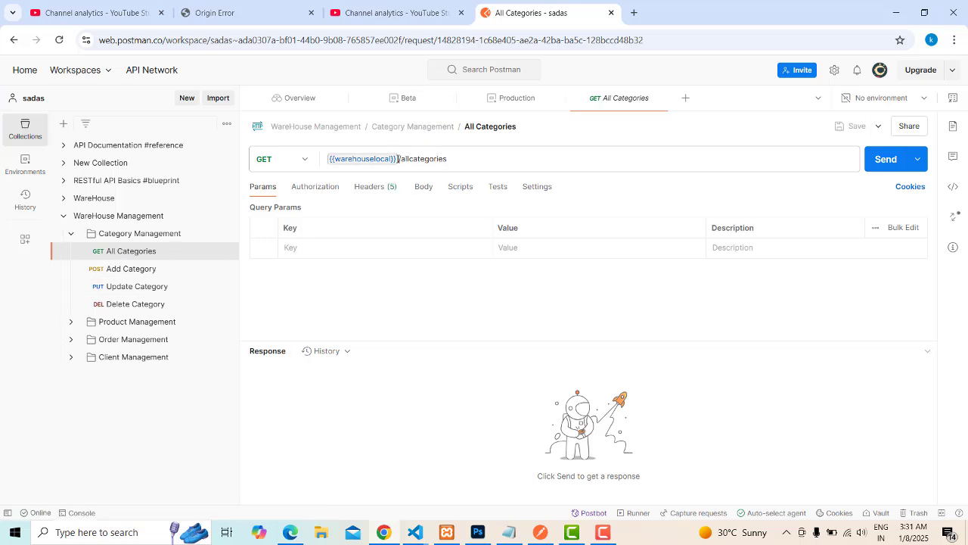
pyautogui.moveTo(397, 159); pyautogui.dragTo(325, 160)
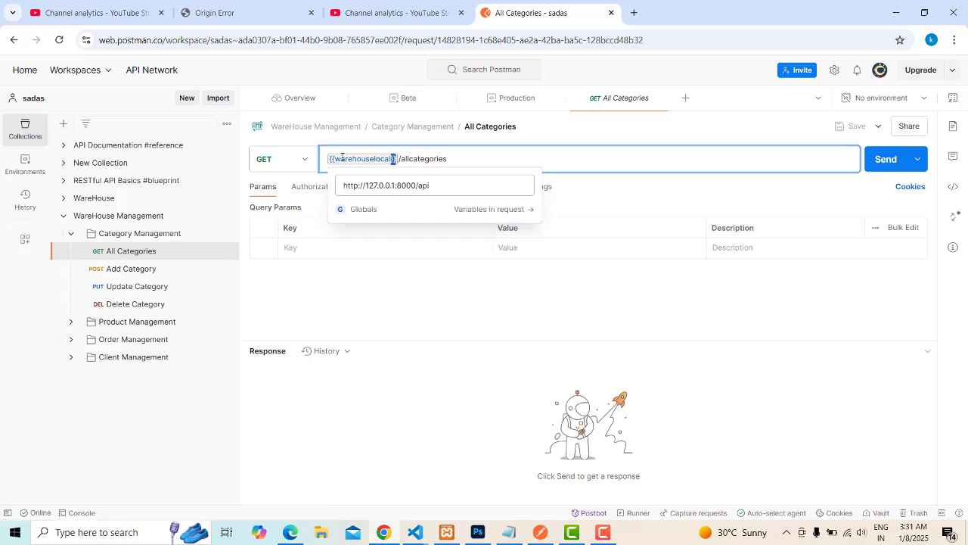
pyautogui.doubleClick(415, 161)
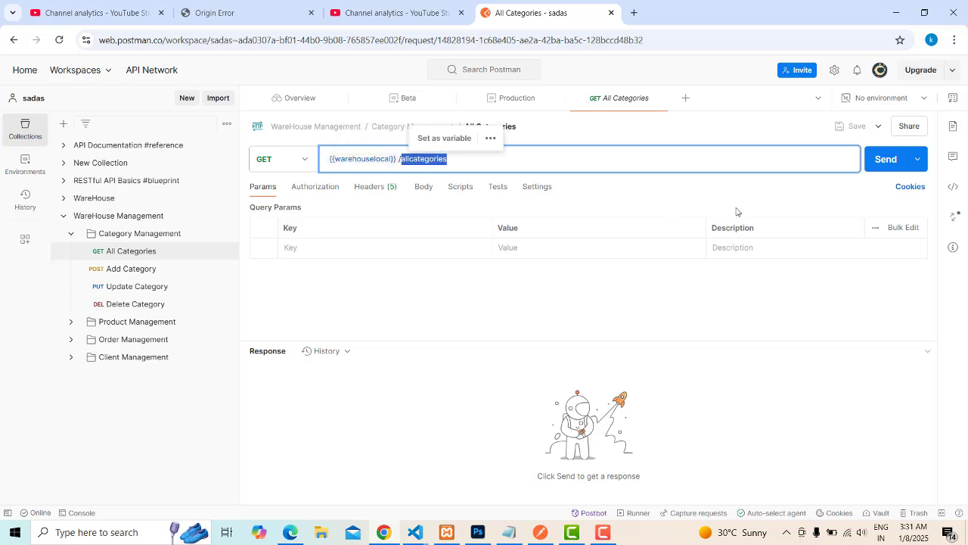
pyautogui.click(420, 159)
pyautogui.doubleClick(420, 159)
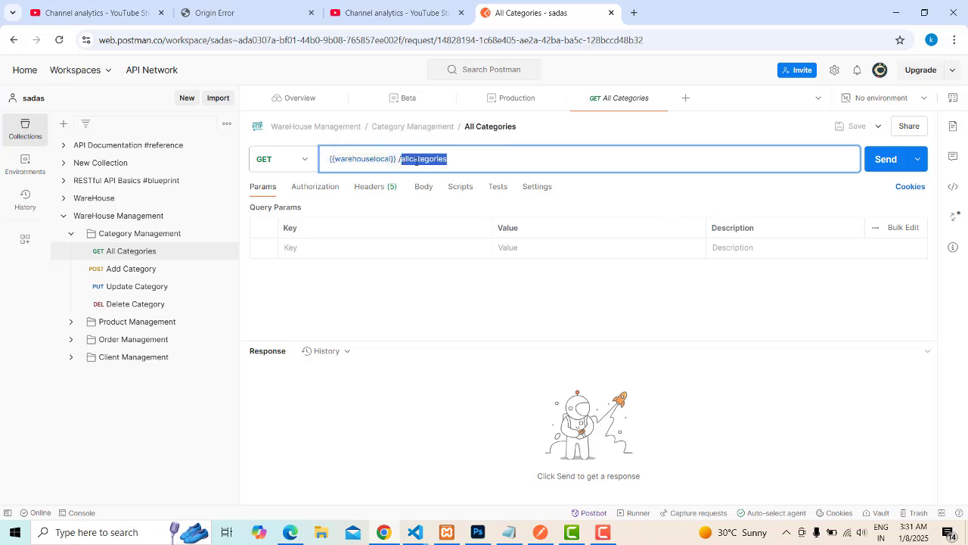
# Step: Review the URLs of the Add, Update and Delete Category requests and return to All Categories
pyautogui.click(130, 270)
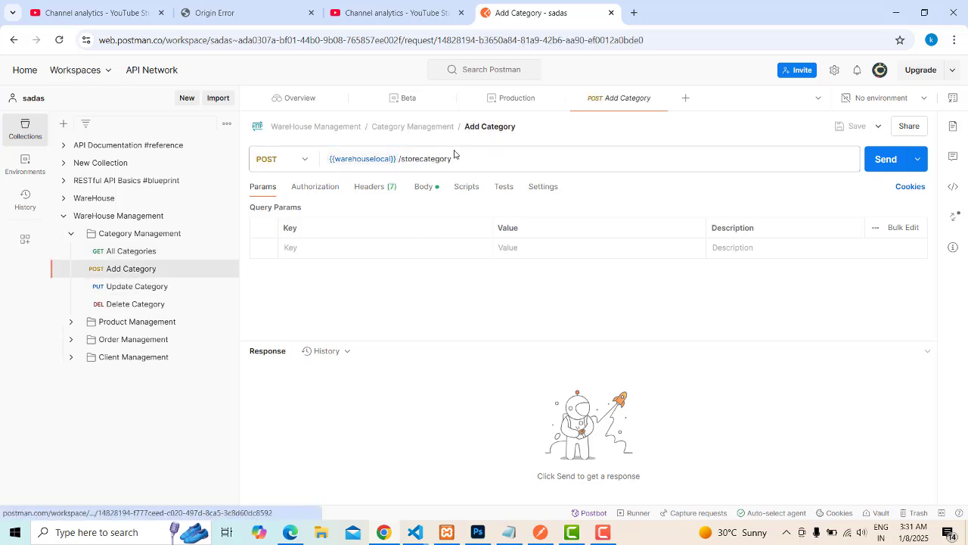
pyautogui.doubleClick(435, 159)
pyautogui.click(151, 286)
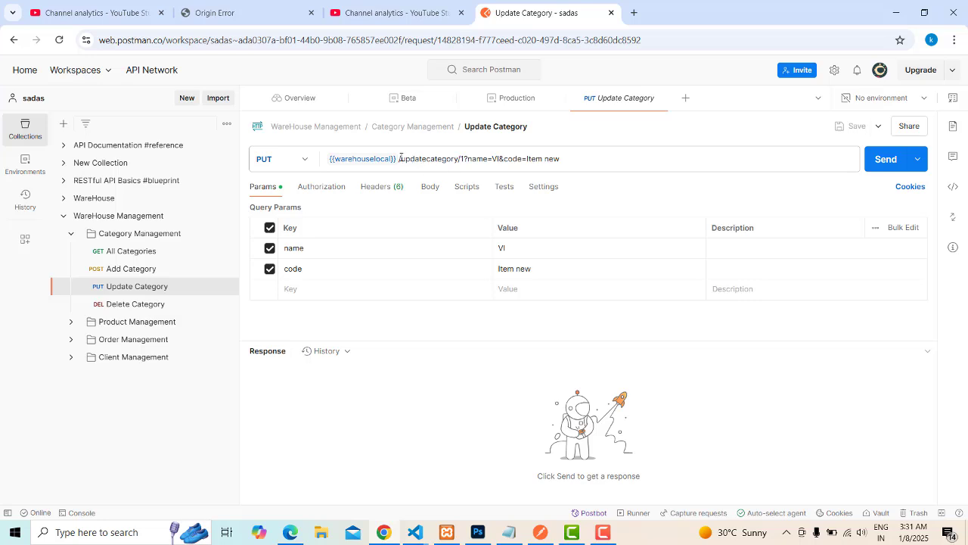
pyautogui.click(140, 306)
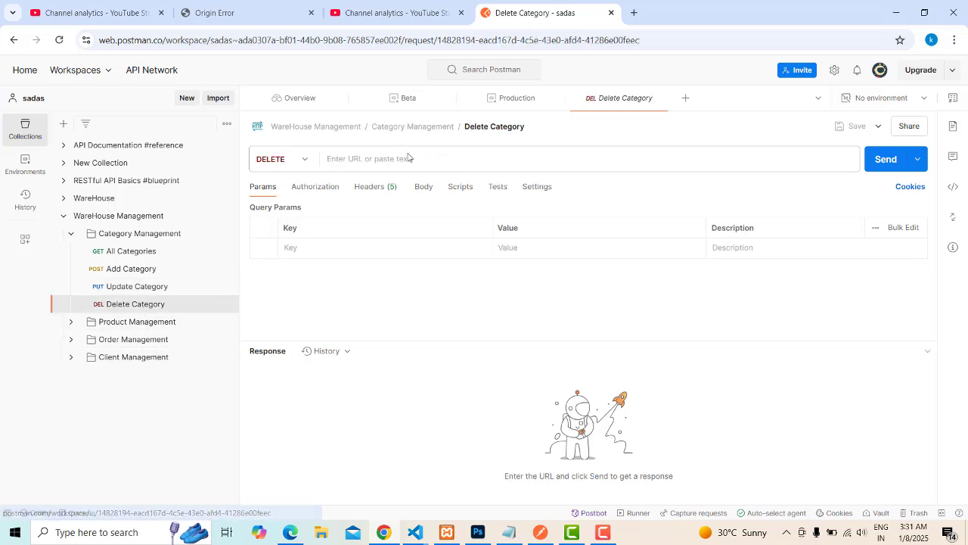
pyautogui.click(138, 287)
pyautogui.click(135, 269)
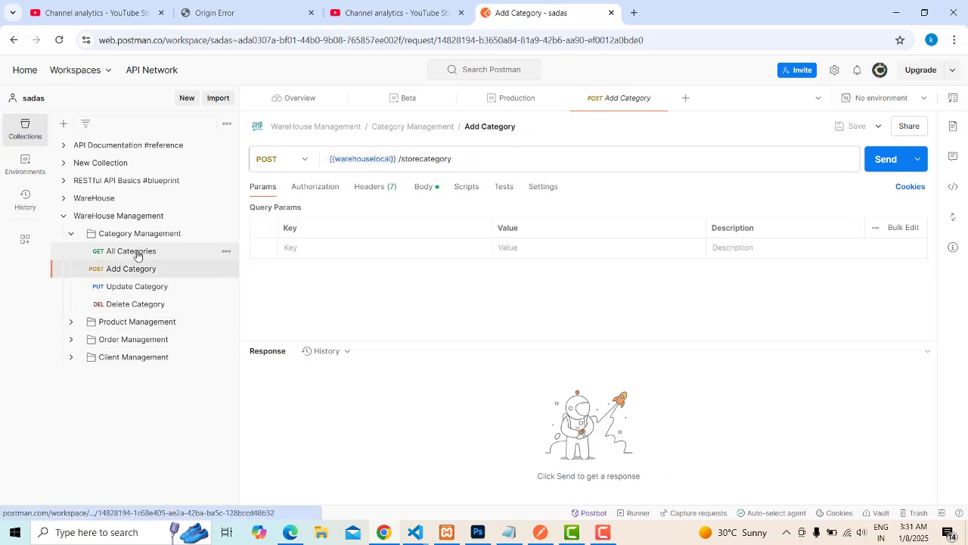
pyautogui.click(134, 252)
# Step: Expand the Product Management folder and examine the endpoint paths of the All Products and Add Product requests
pyautogui.click(73, 322)
pyautogui.click(136, 340)
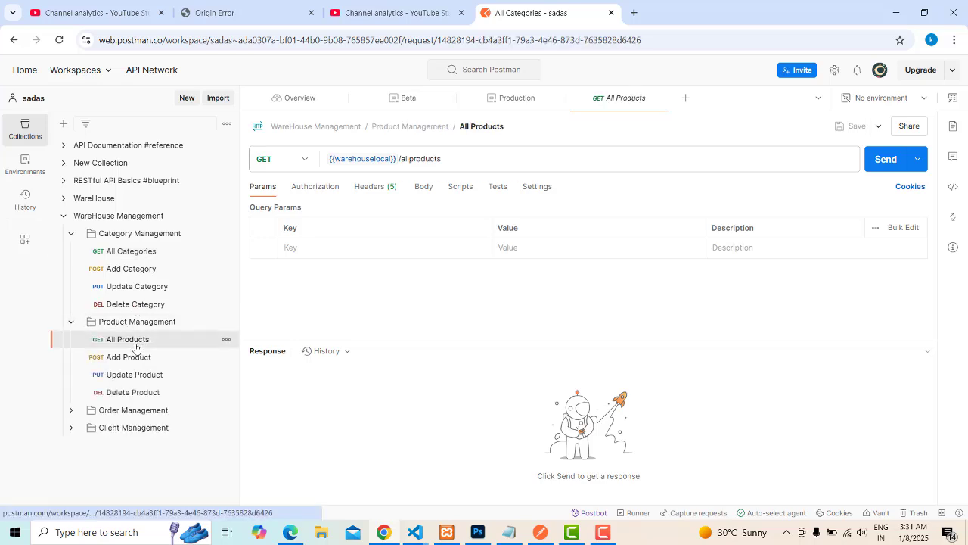
pyautogui.click(420, 156)
pyautogui.click(127, 356)
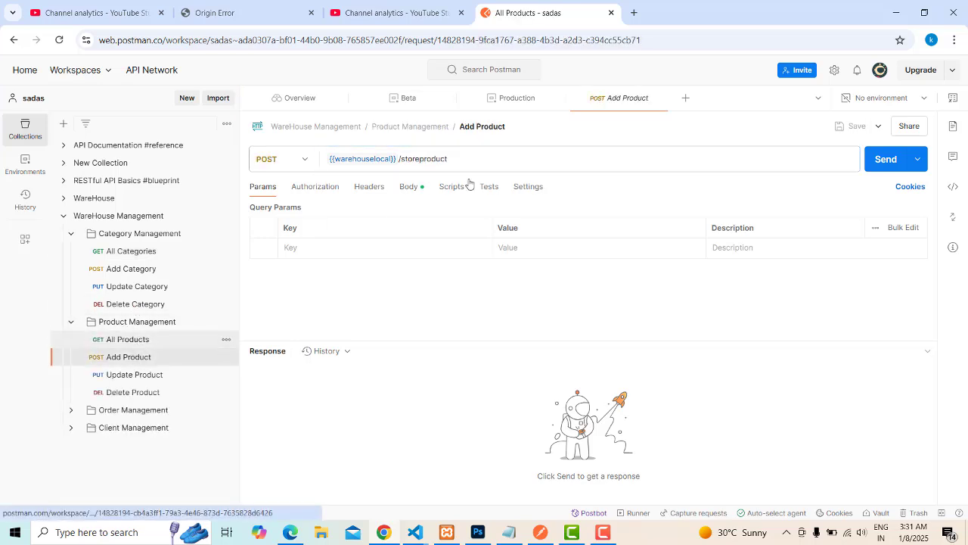
pyautogui.doubleClick(428, 160)
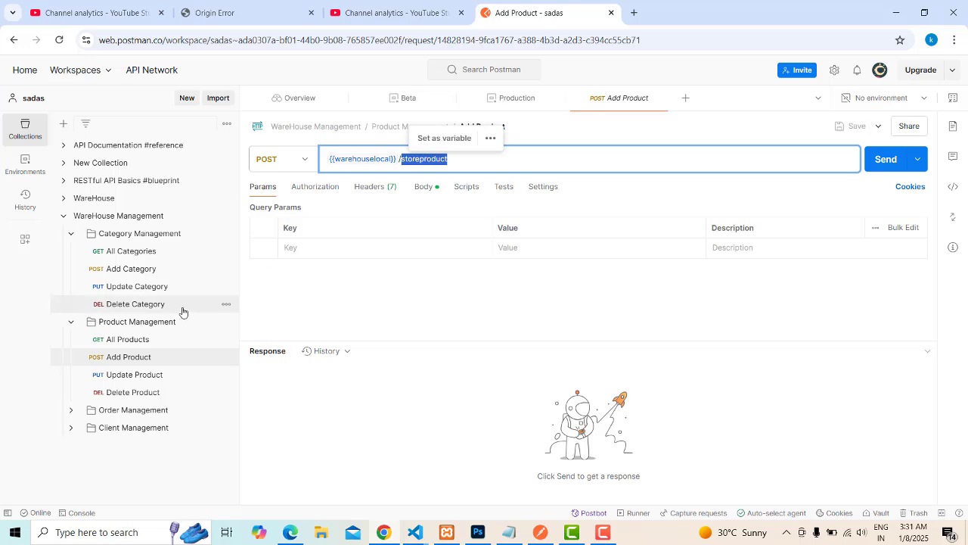
pyautogui.press('Right')
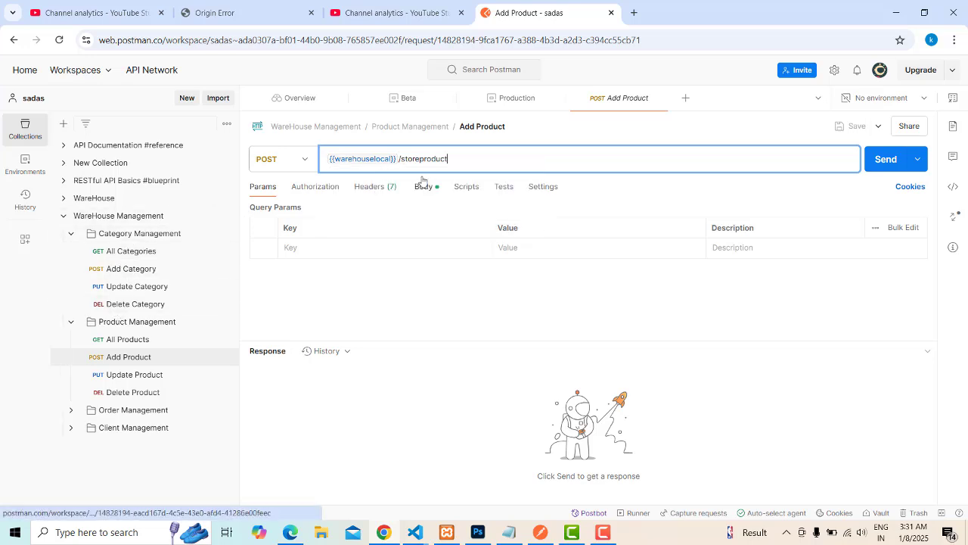
# Step: Examine the warehouselocal variable used as the base address in the Add Product request URL
pyautogui.moveTo(395, 161); pyautogui.dragTo(328, 159)
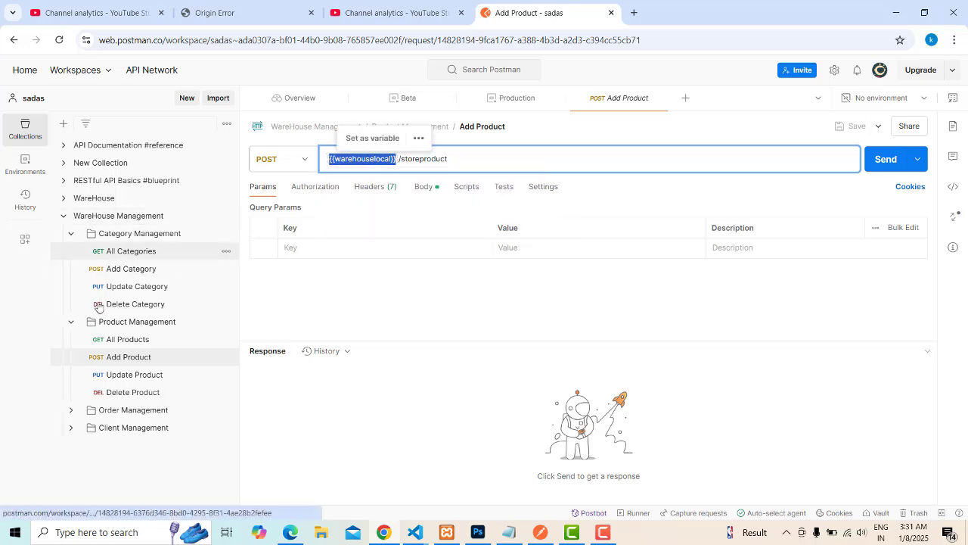
pyautogui.doubleClick(363, 163)
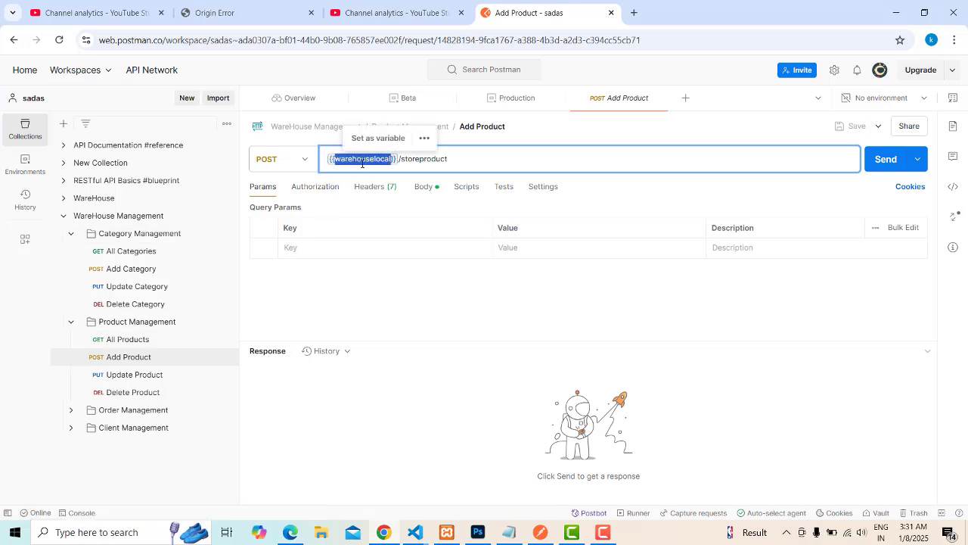
pyautogui.moveTo(362, 161)
pyautogui.click(403, 163)
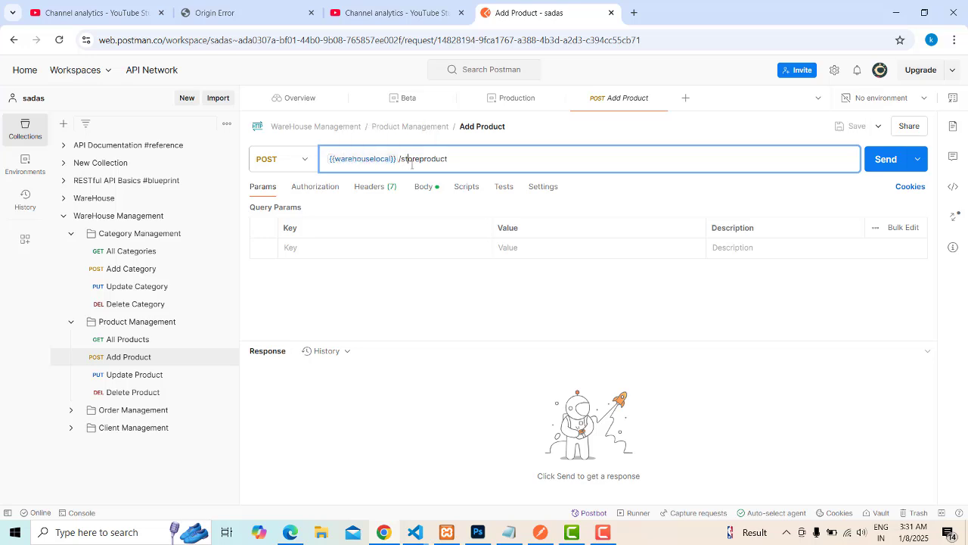
pyautogui.doubleClick(344, 162)
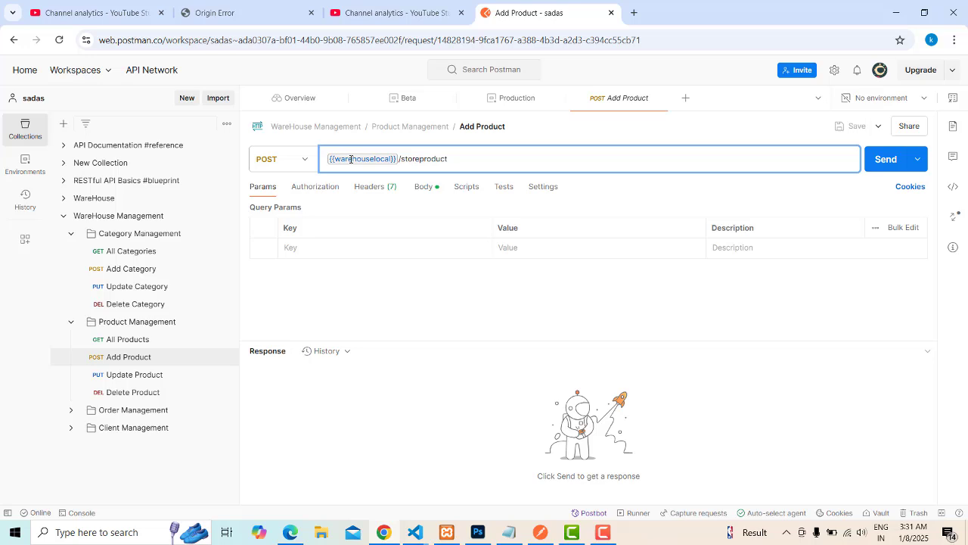
pyautogui.click(392, 161)
# Step: Open the workspace's global variables and examine the name of the warehouselocal variable
pyautogui.click(25, 163)
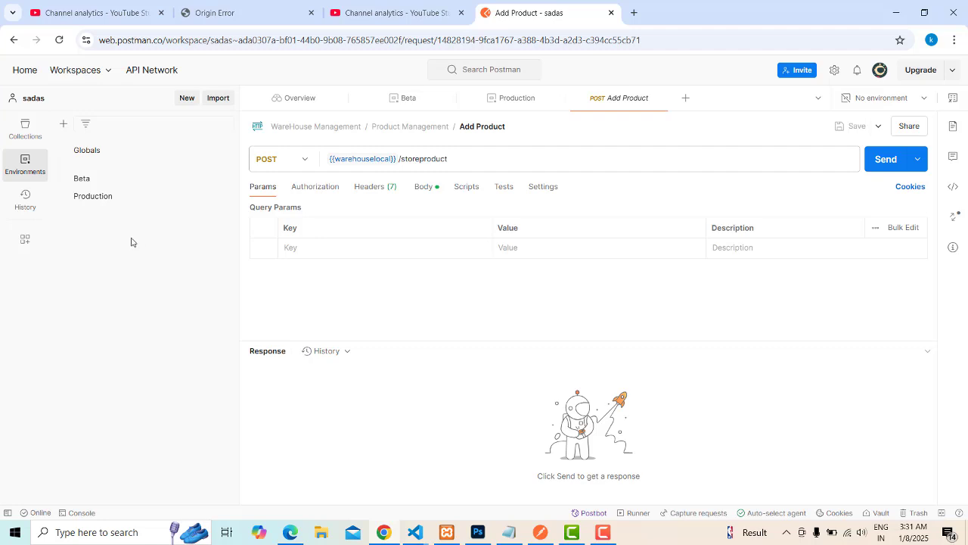
pyautogui.click(90, 155)
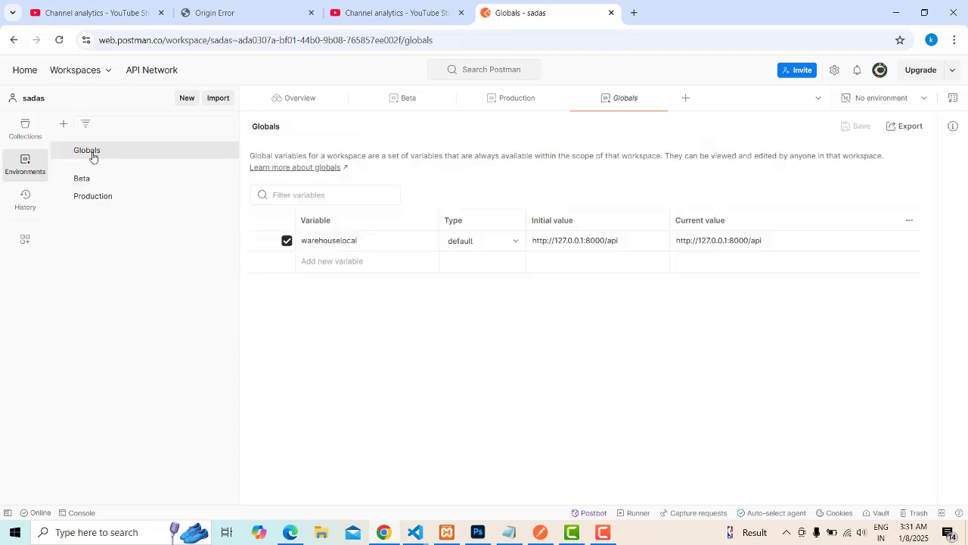
pyautogui.click(26, 128)
pyautogui.click(46, 173)
pyautogui.doubleClick(314, 242)
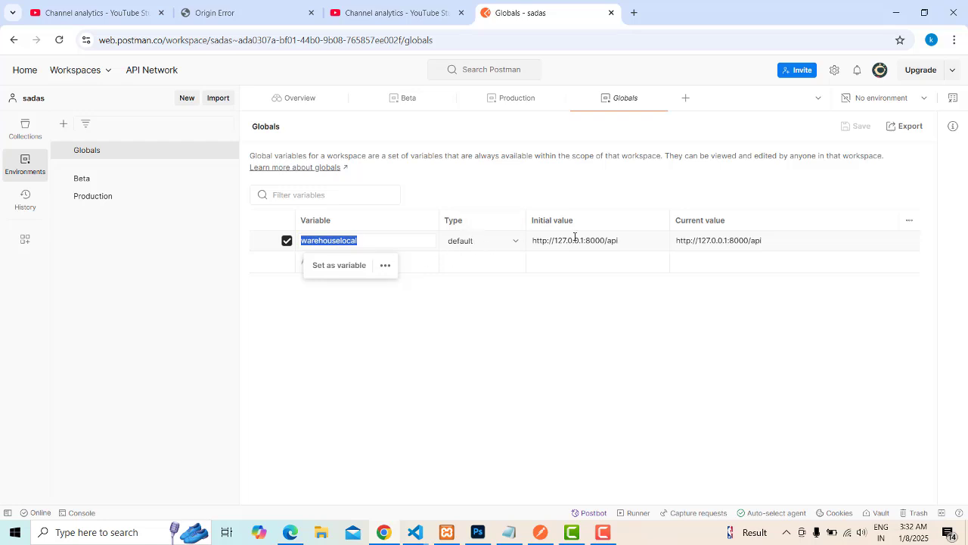
pyautogui.click(623, 243)
pyautogui.click(539, 240)
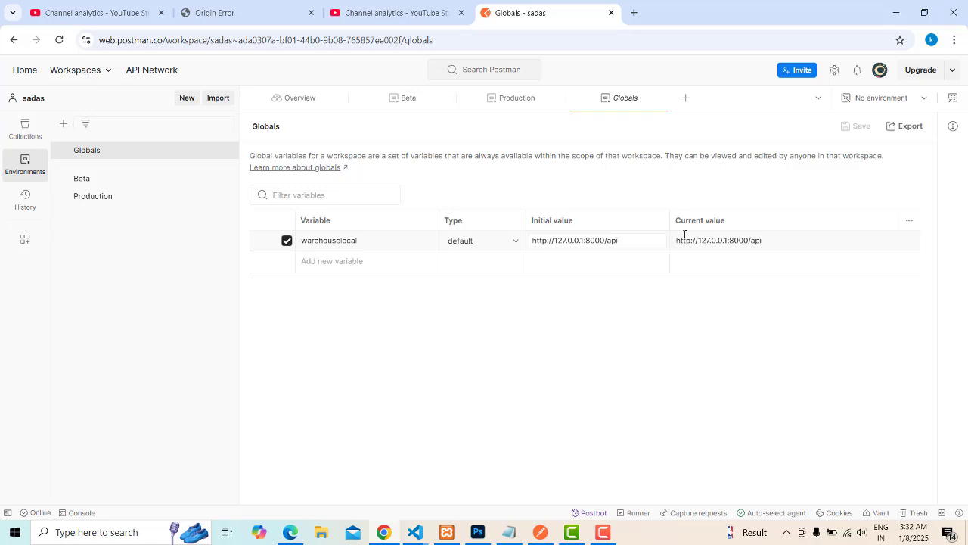
pyautogui.write('/')
pyautogui.hotkey('ctrl', 'a')
pyautogui.click(786, 240)
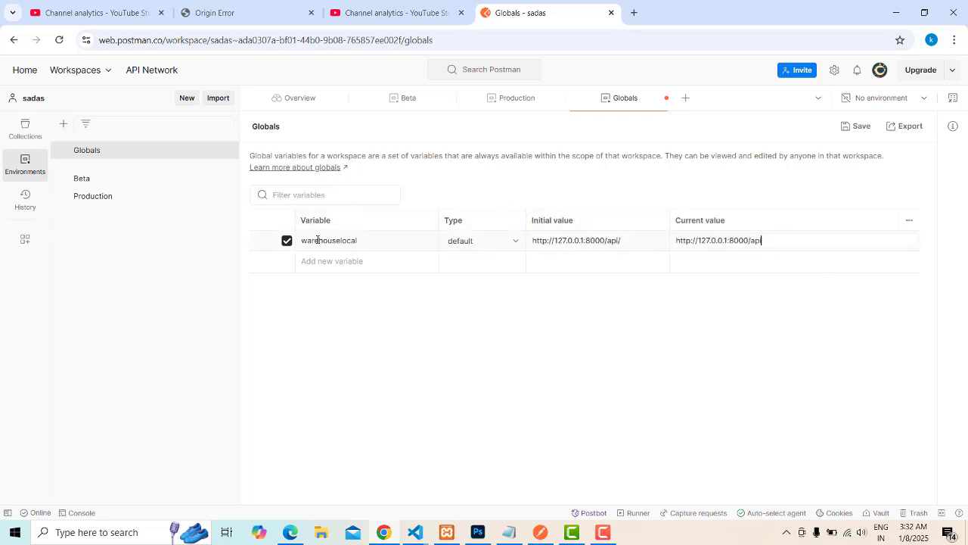
# Step: Compare the name, initial value and current value of the global variable warehouselocal
pyautogui.doubleClick(348, 240)
pyautogui.click(624, 240)
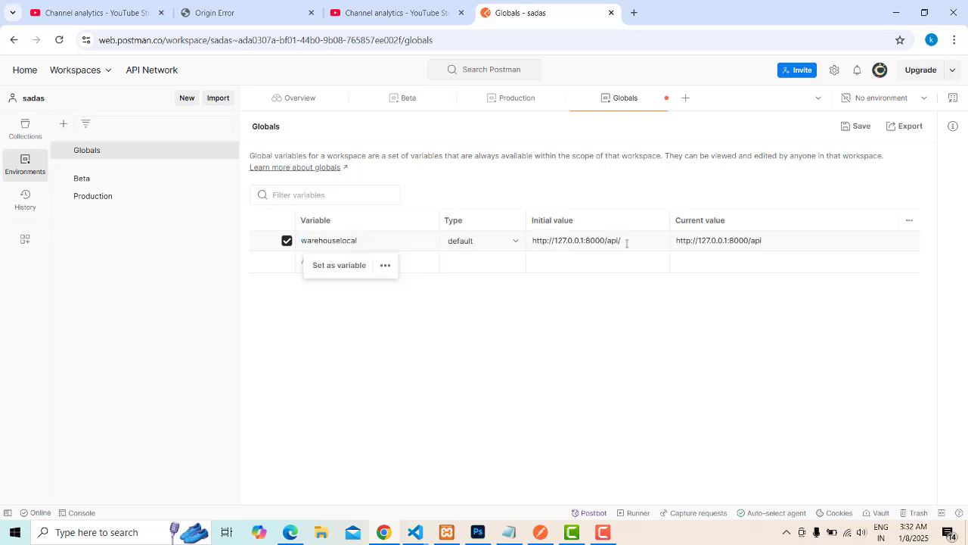
pyautogui.tripleClick(621, 240)
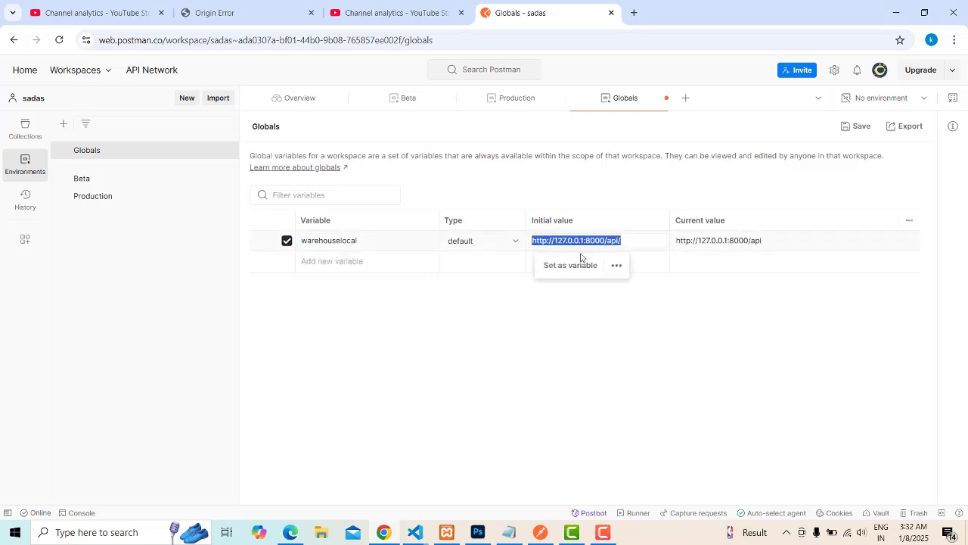
pyautogui.doubleClick(700, 241)
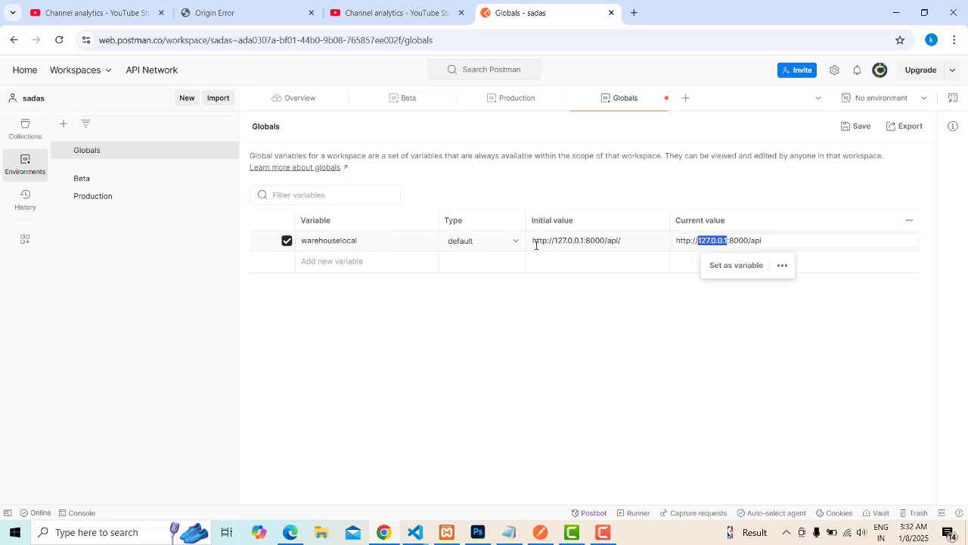
pyautogui.doubleClick(563, 242)
pyautogui.click(616, 241)
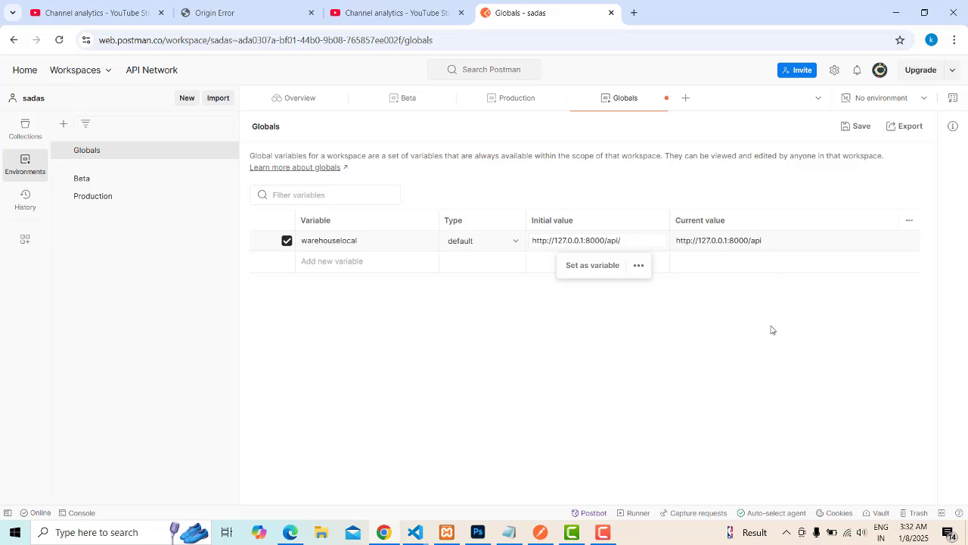
pyautogui.click(584, 240)
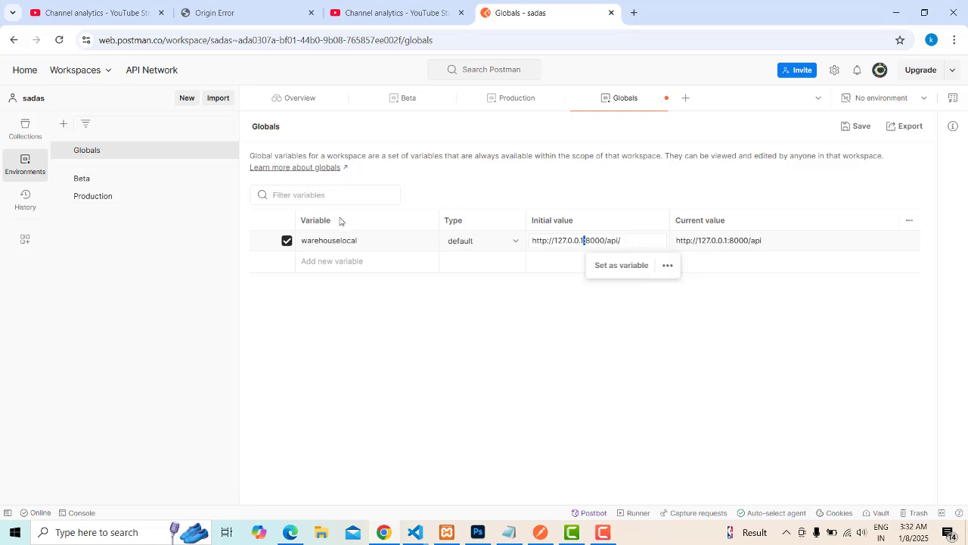
pyautogui.doubleClick(329, 239)
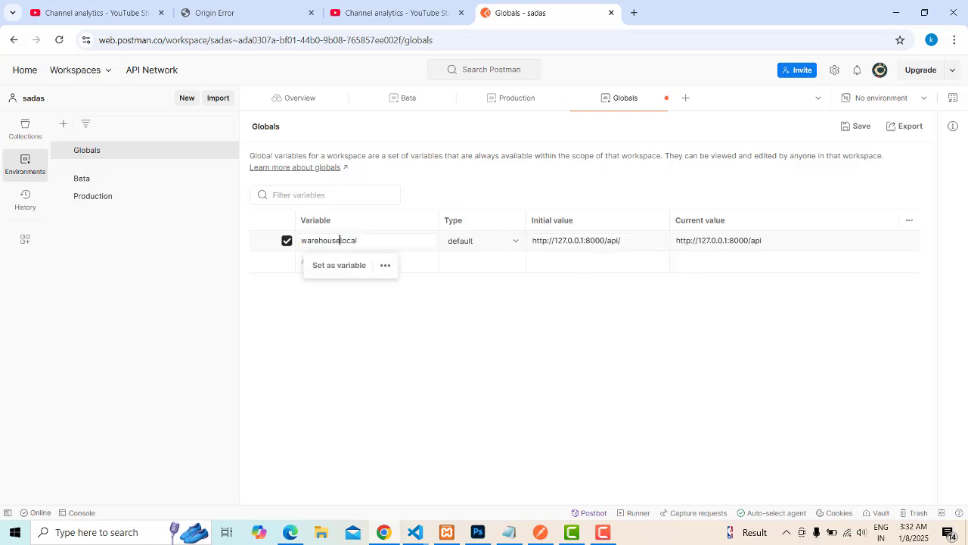
# Step: Check in the four Category Management requests whether their URLs use the warehouselocal variable
pyautogui.click(25, 128)
pyautogui.click(127, 235)
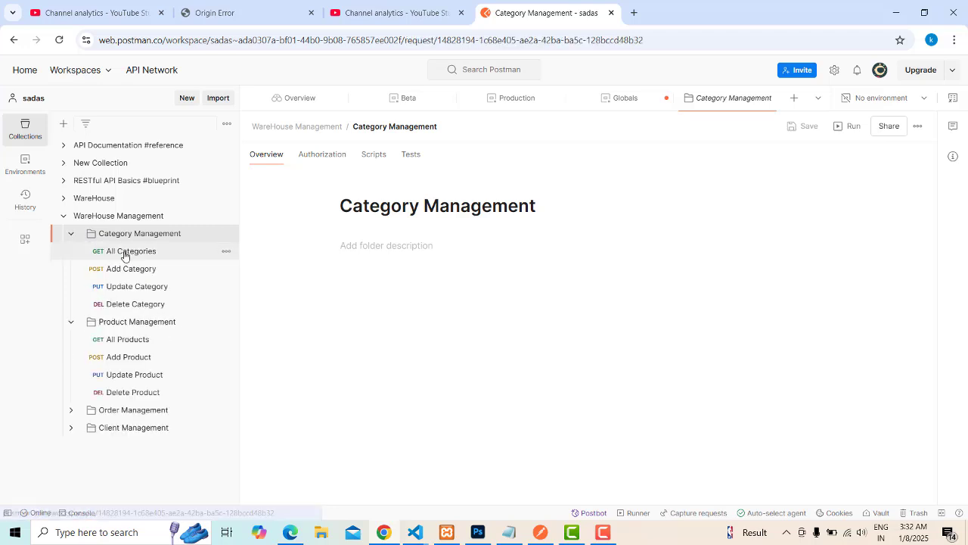
pyautogui.click(124, 252)
pyautogui.click(360, 162)
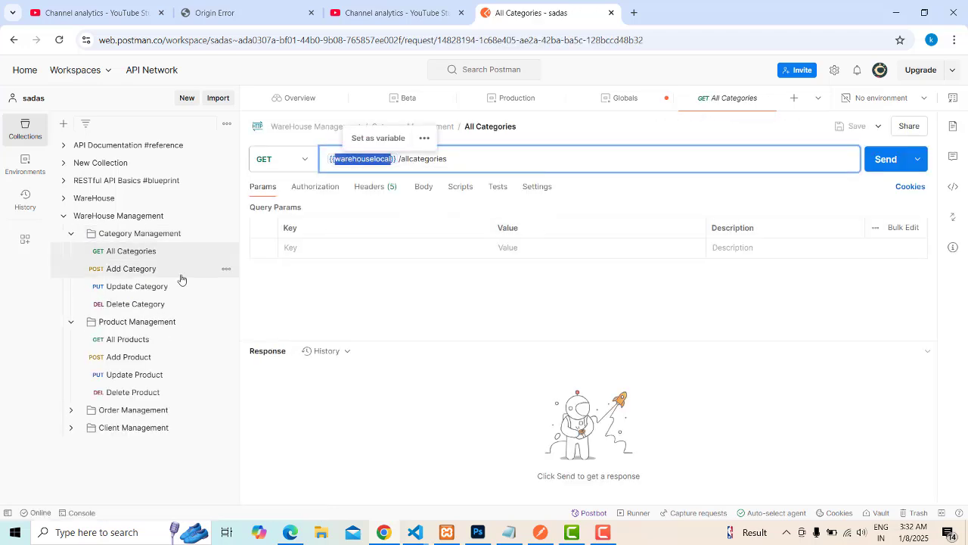
pyautogui.click(177, 271)
pyautogui.click(358, 166)
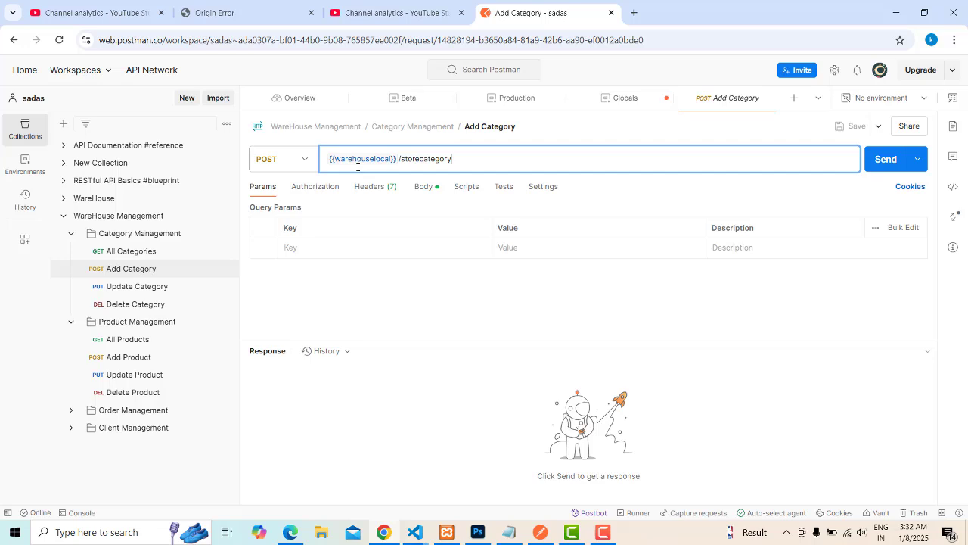
pyautogui.click(160, 286)
pyautogui.click(151, 304)
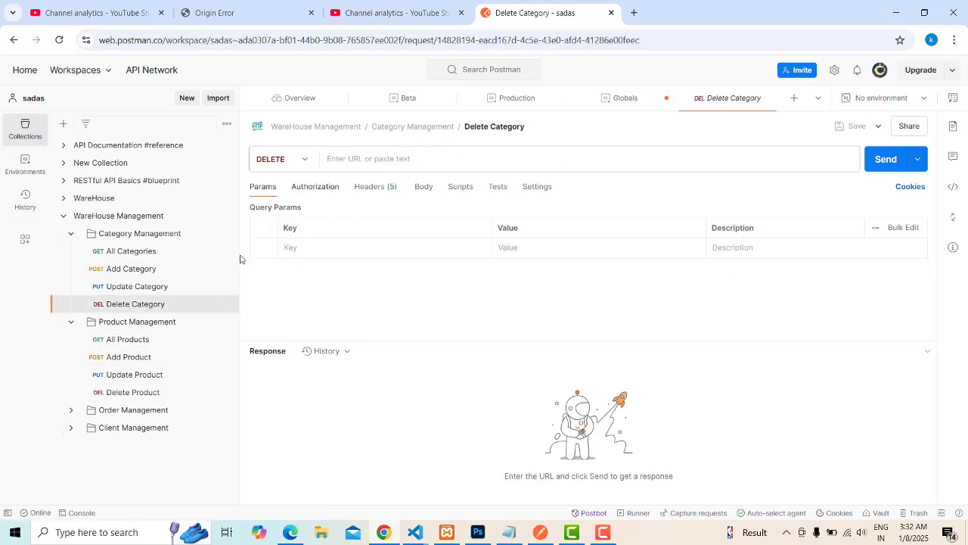
# Step: Check in the Product Management and Order Management requests whether their URLs use the warehouselocal variable
pyautogui.click(129, 356)
pyautogui.click(134, 374)
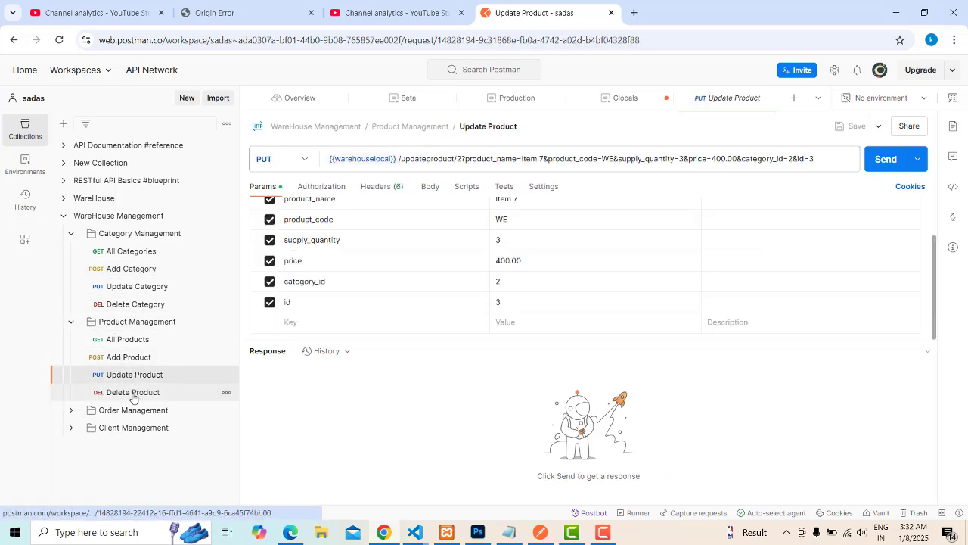
pyautogui.click(134, 392)
pyautogui.click(83, 411)
pyautogui.click(125, 428)
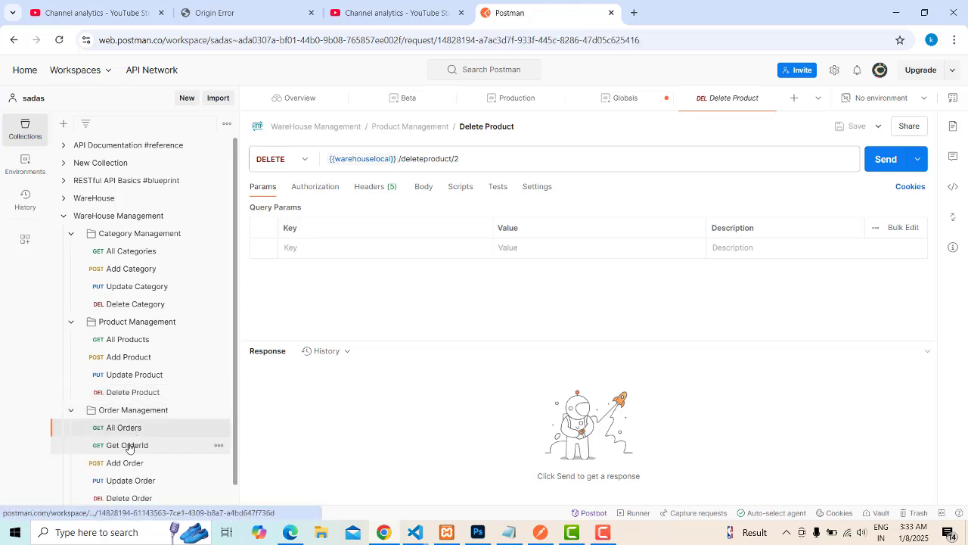
pyautogui.click(130, 446)
pyautogui.click(124, 463)
pyautogui.click(123, 483)
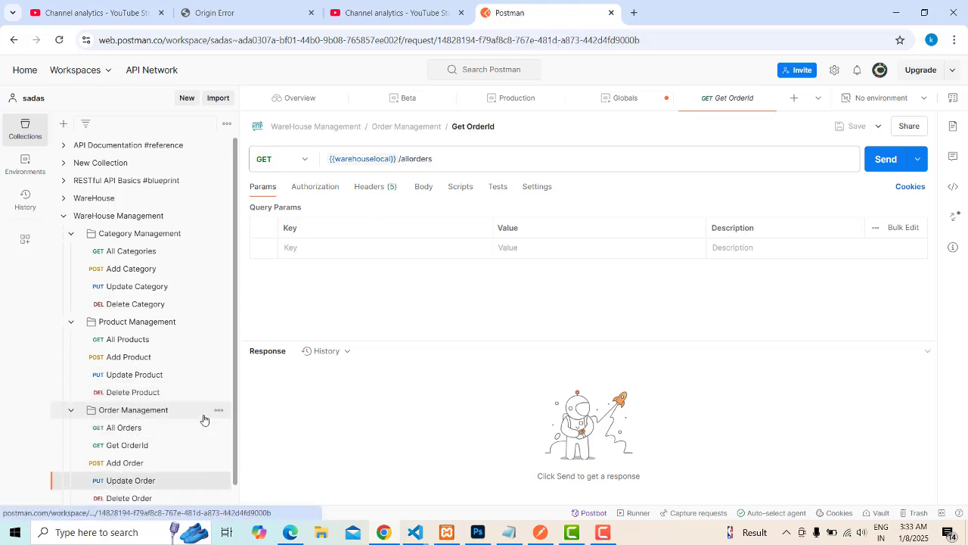
pyautogui.scroll(-1, 201, 413)
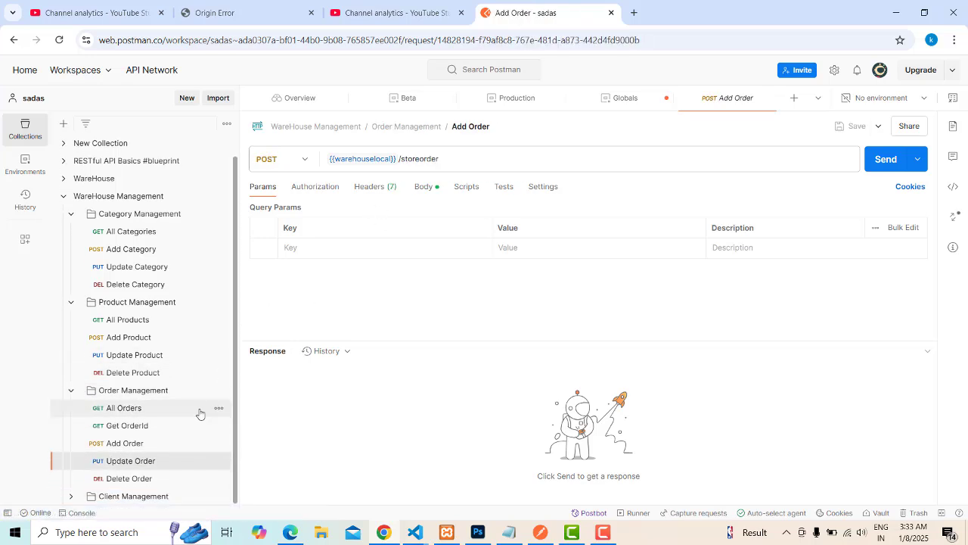
# Step: Collapse the WareHouse Management collection and create a new blank collection in the workspace
pyautogui.click(65, 197)
pyautogui.rightClick(78, 254)
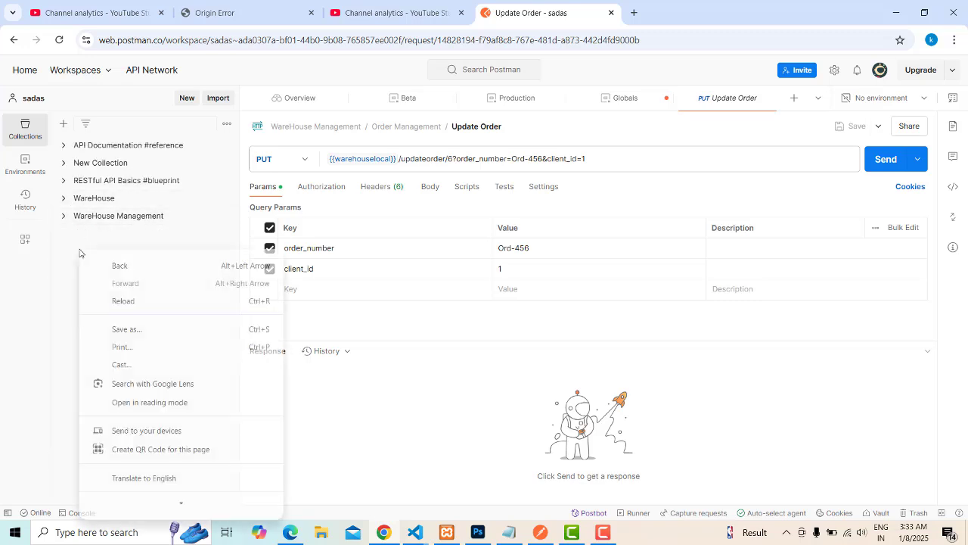
pyautogui.click(71, 243)
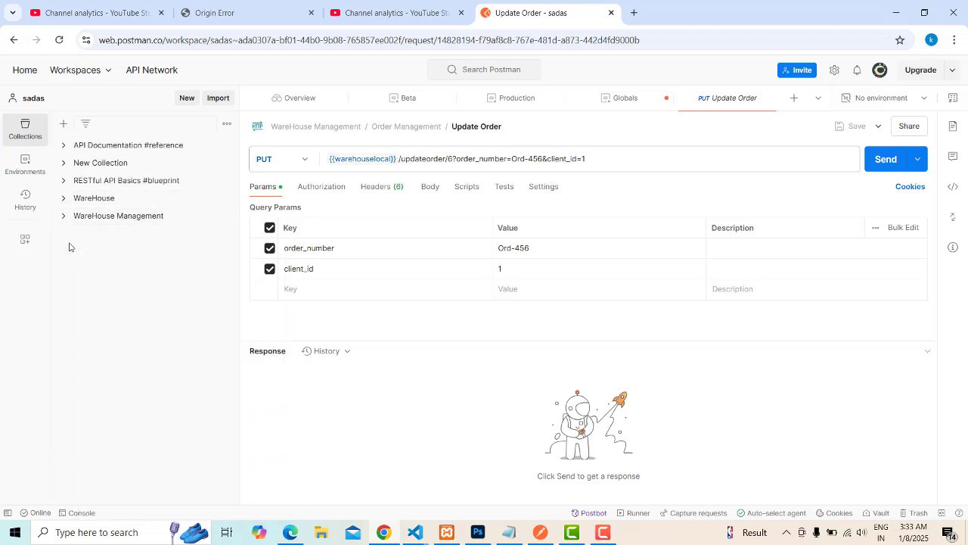
pyautogui.click(65, 125)
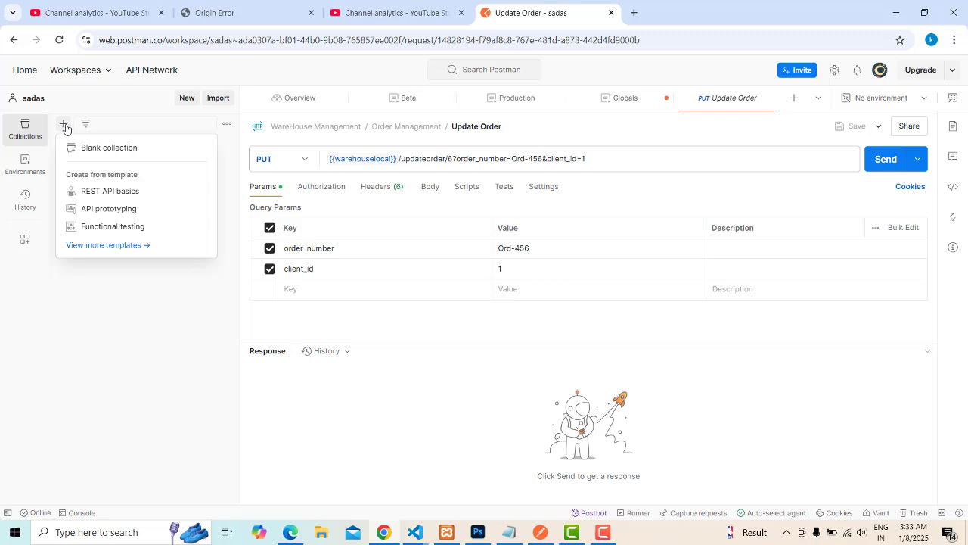
pyautogui.click(103, 151)
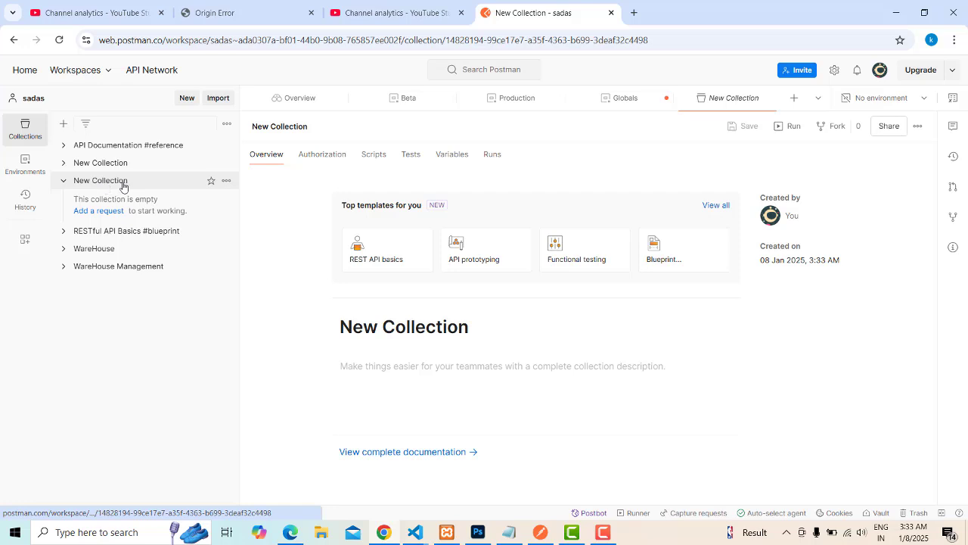
# Step: Rename the new blank collection as PosSystem
pyautogui.click(226, 182)
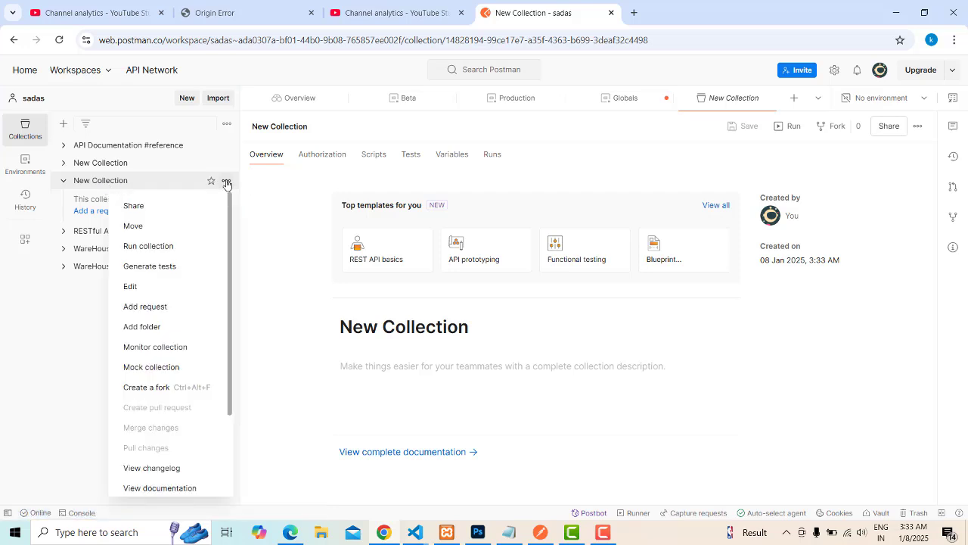
pyautogui.click(150, 286)
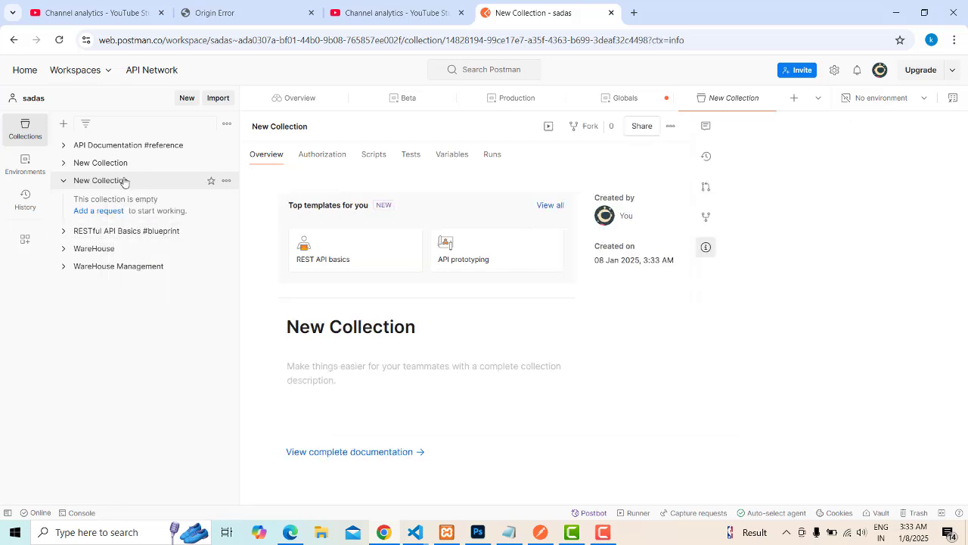
pyautogui.click(330, 129)
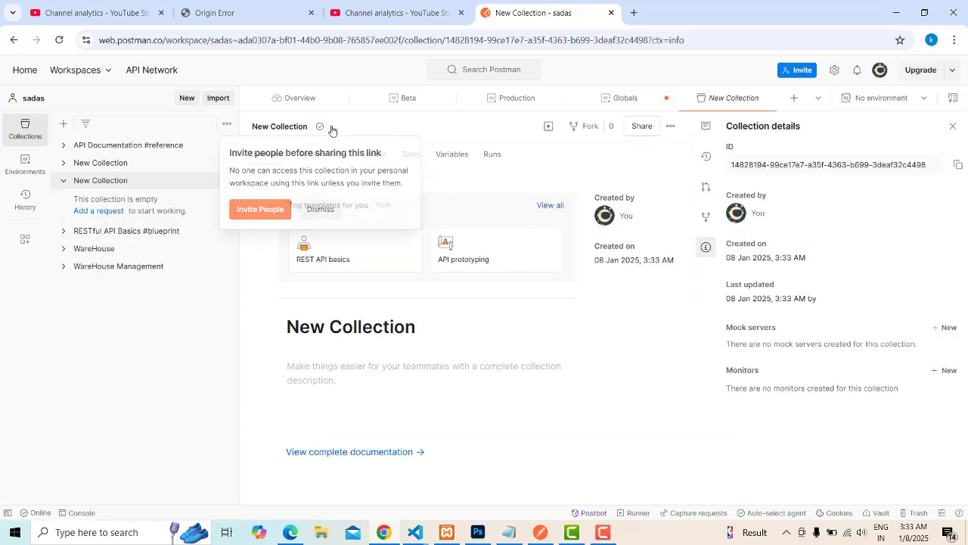
pyautogui.click(281, 128)
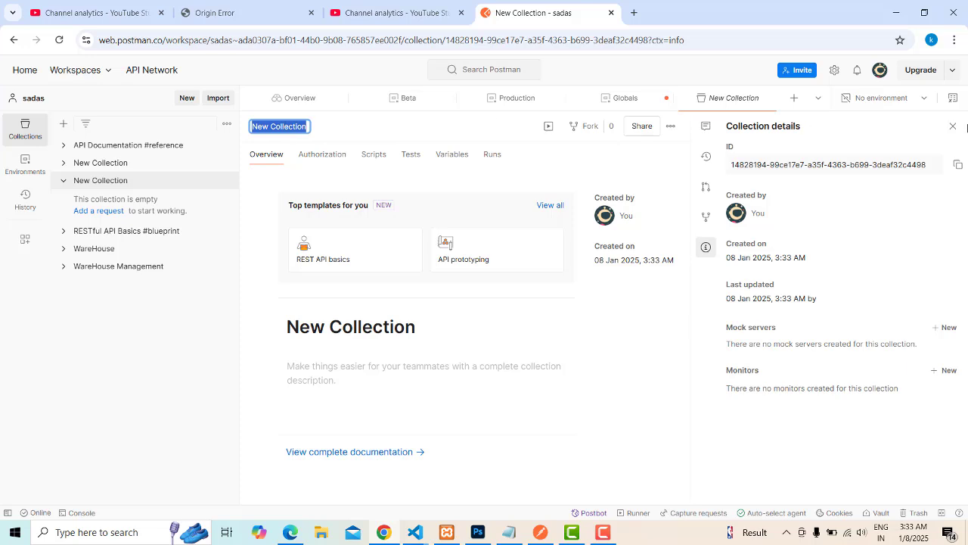
pyautogui.write('PosS')
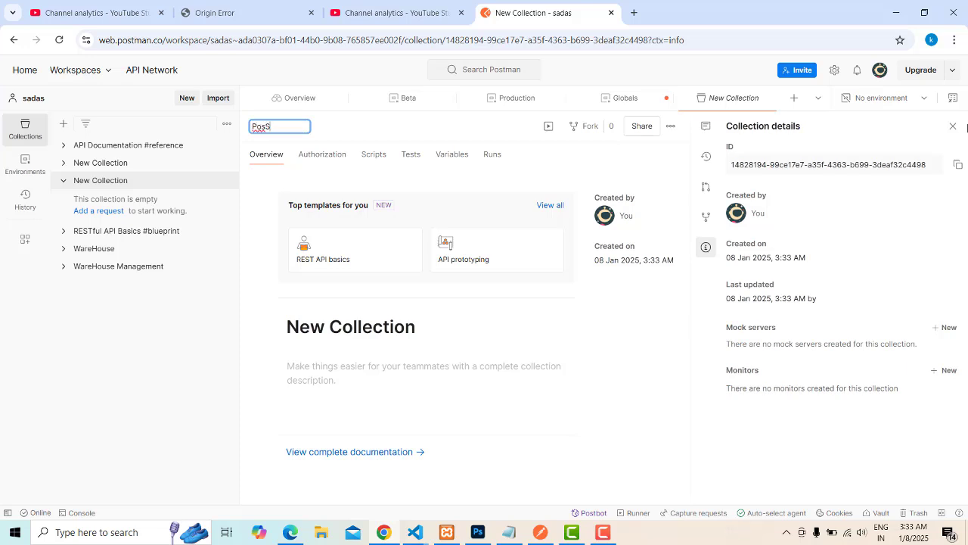
pyautogui.write('ystem')
pyautogui.press('Return')
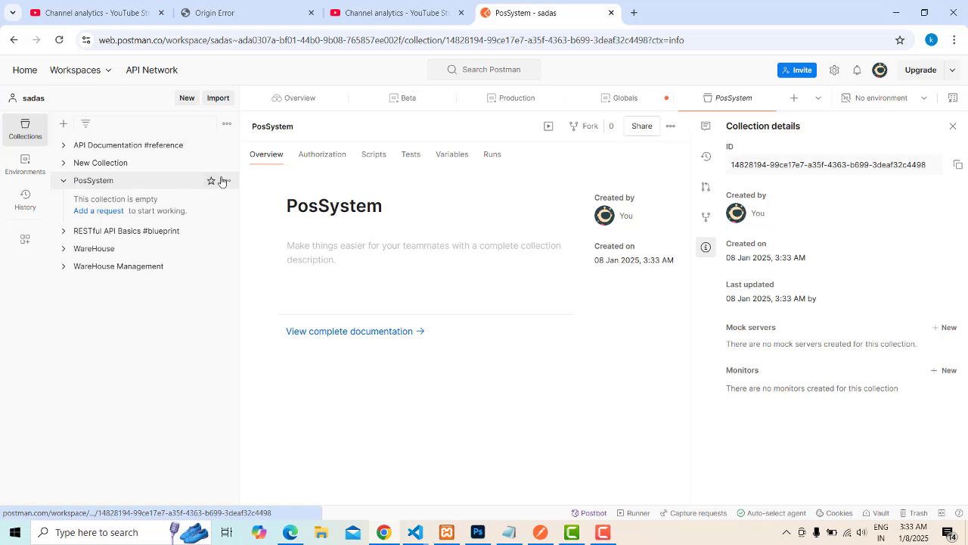
# Step: Add a new GET request directly under the PosSystem collection and open its name for editing
pyautogui.click(225, 181)
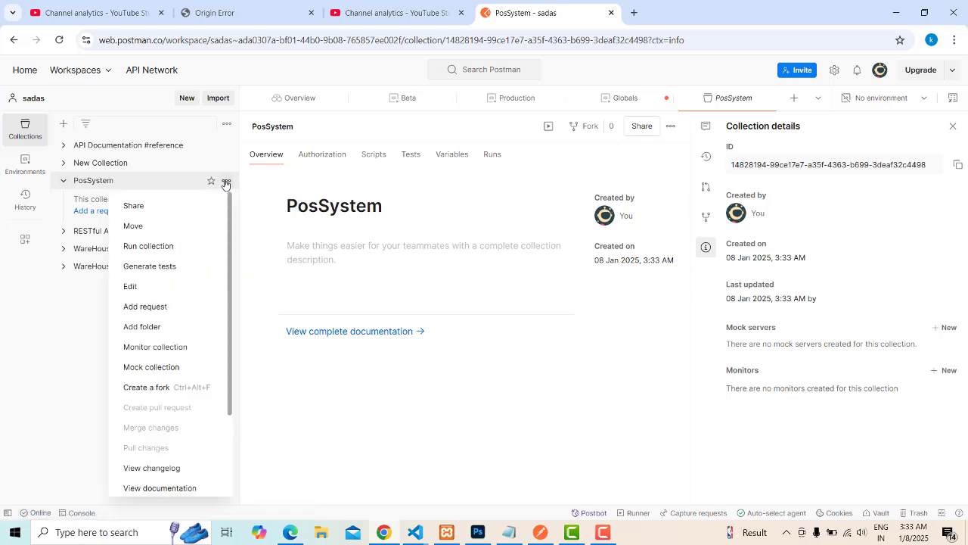
pyautogui.scroll(-2, 170, 269)
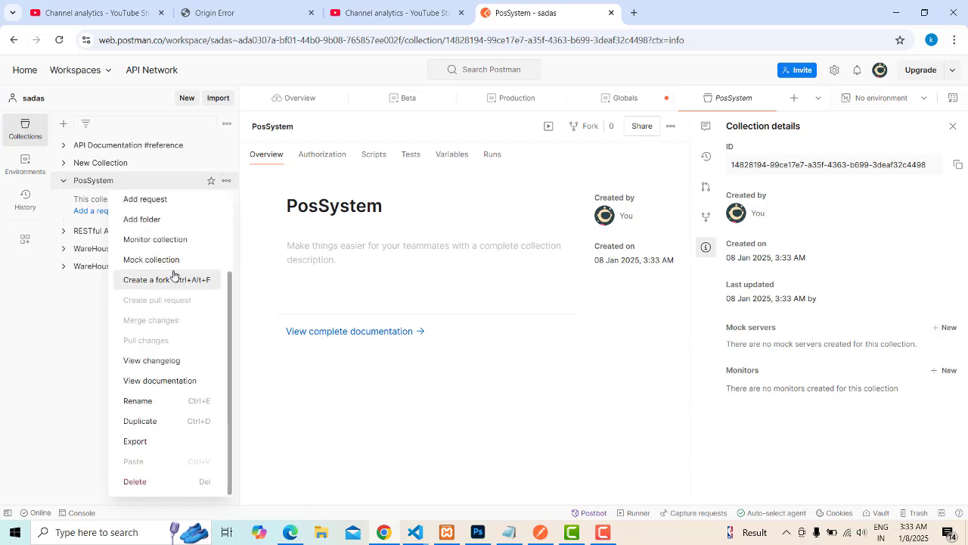
pyautogui.click(73, 201)
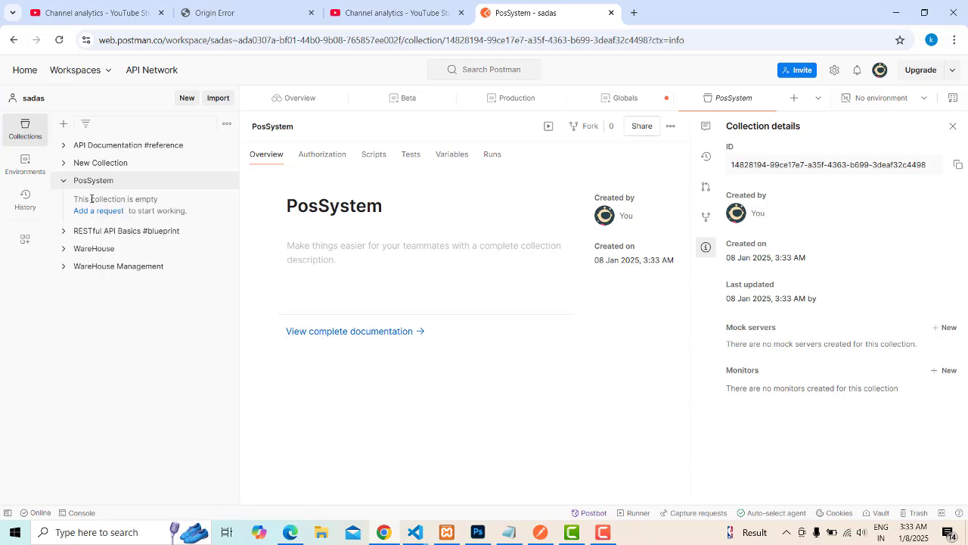
pyautogui.tripleClick(133, 199)
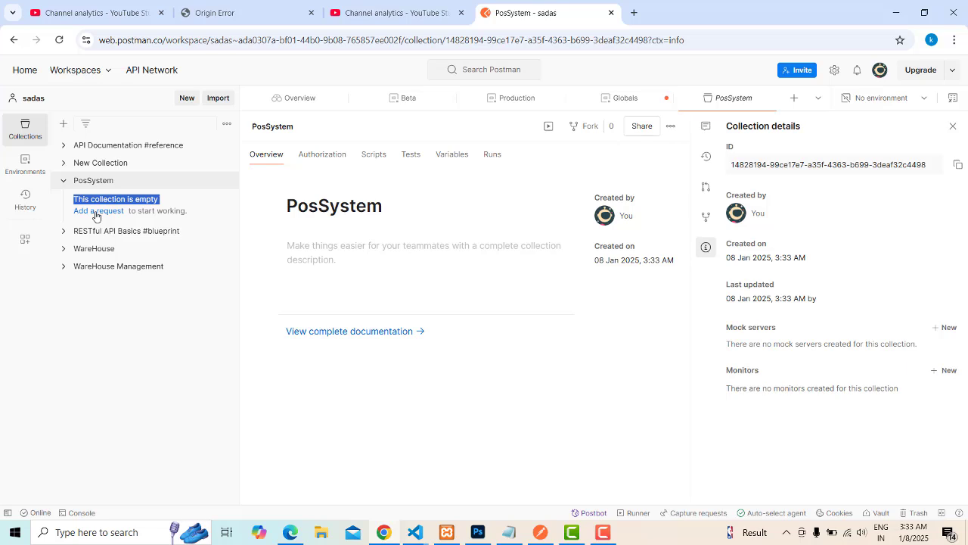
pyautogui.click(95, 211)
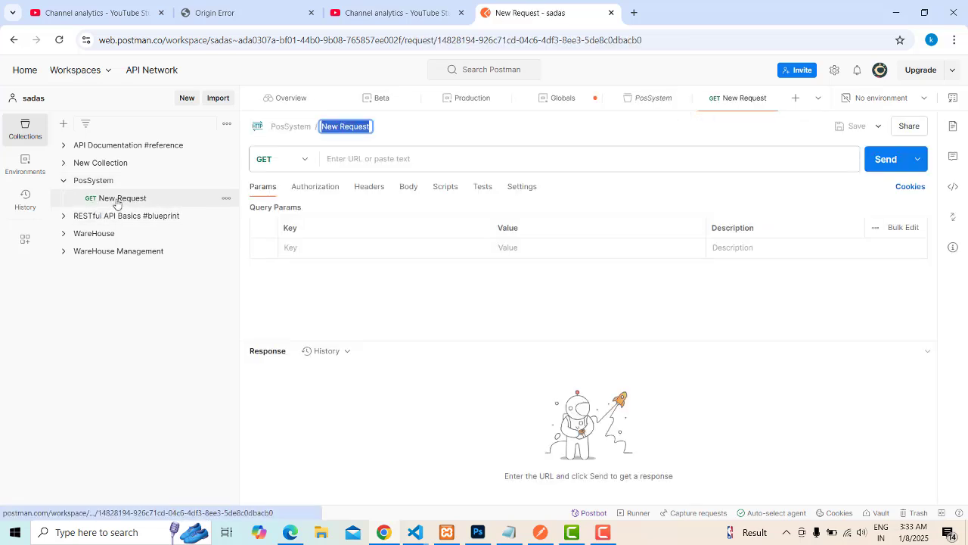
pyautogui.click(228, 203)
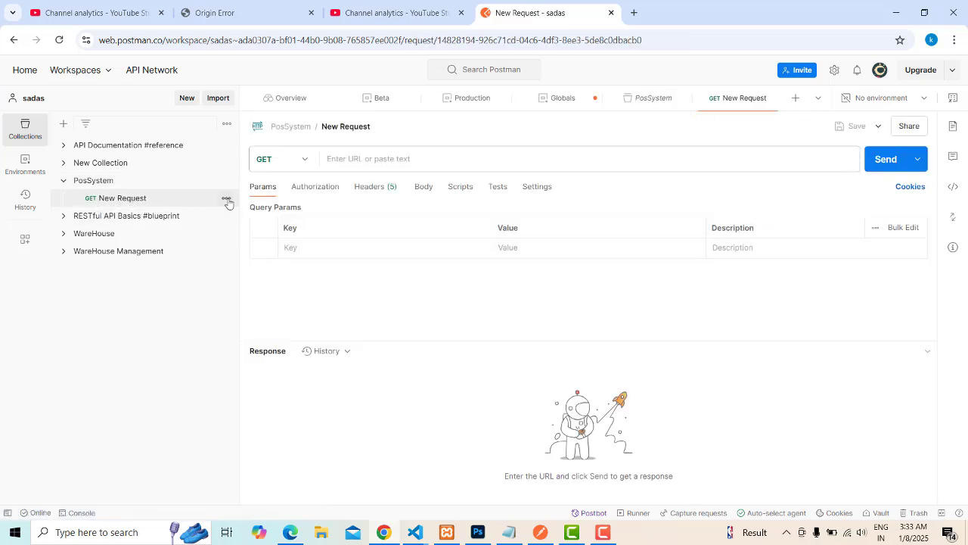
pyautogui.click(335, 126)
pyautogui.tripleClick(335, 126)
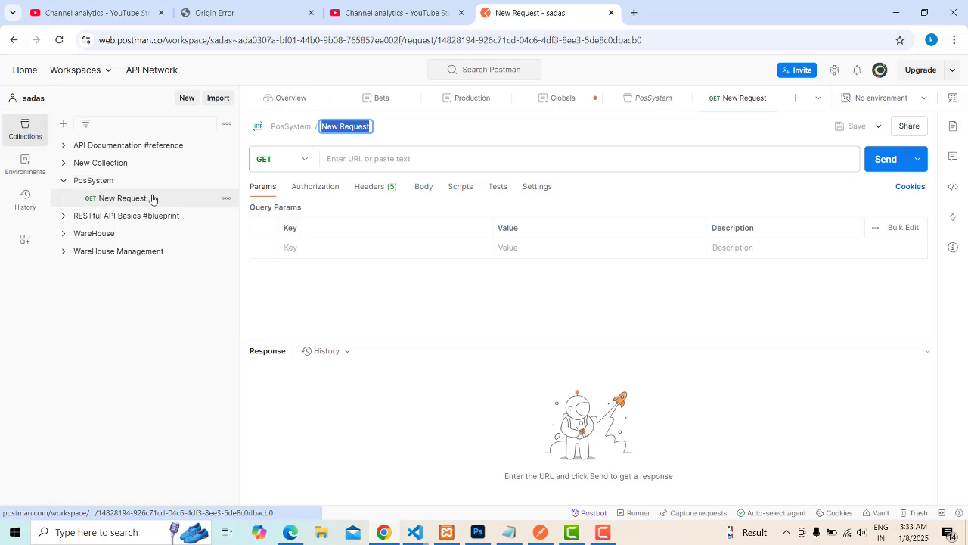
# Step: Delete the unnamed request from the PosSystem collection
pyautogui.click(65, 234)
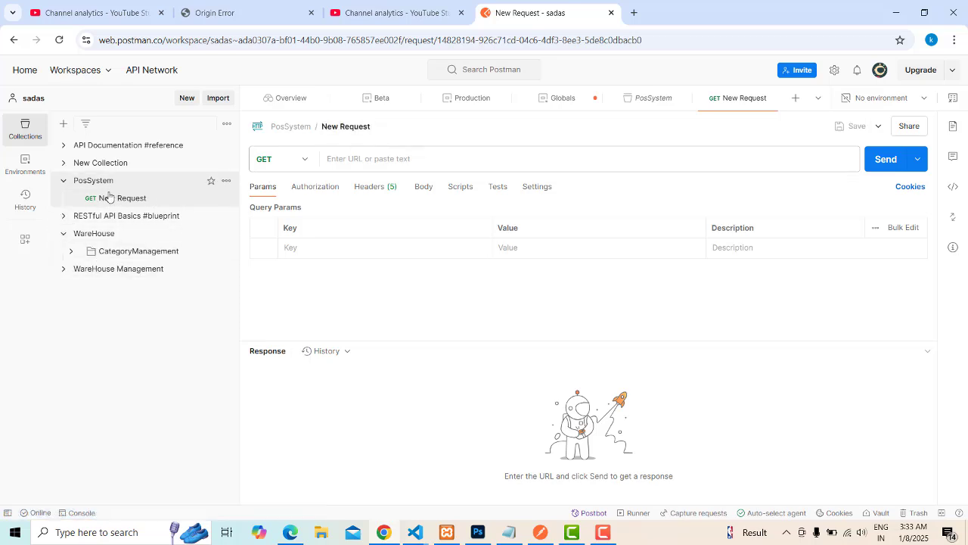
pyautogui.click(226, 198)
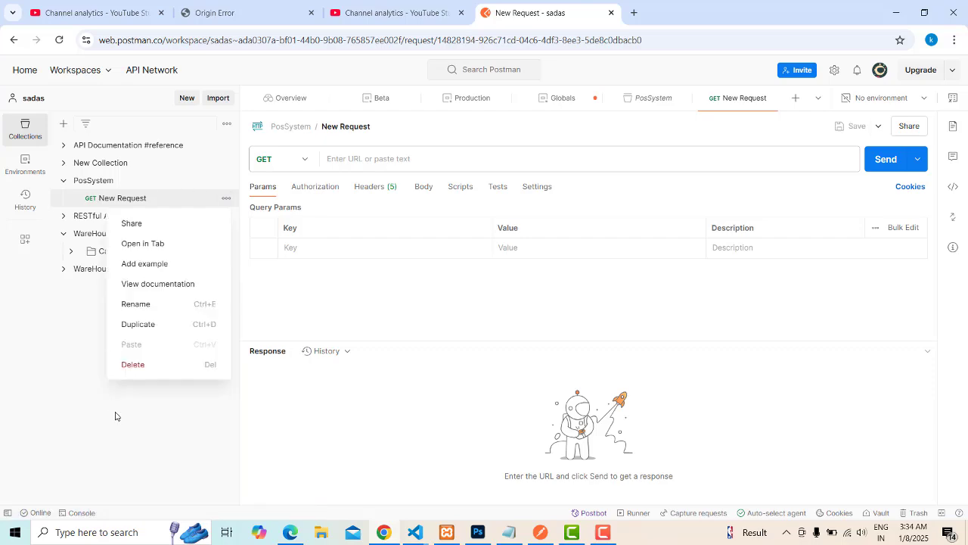
pyautogui.click(139, 373)
pyautogui.click(580, 324)
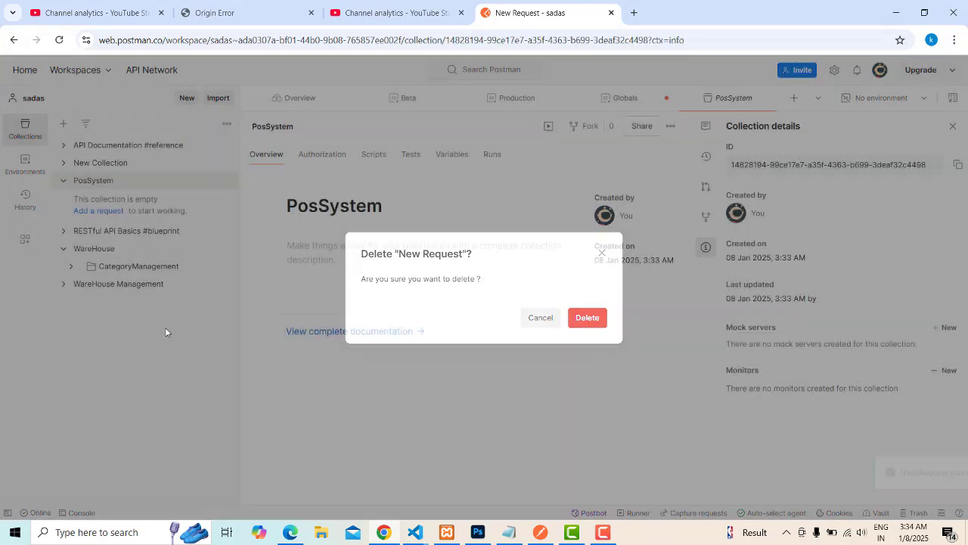
# Step: Add a folder named Category to the PosSystem collection
pyautogui.click(102, 187)
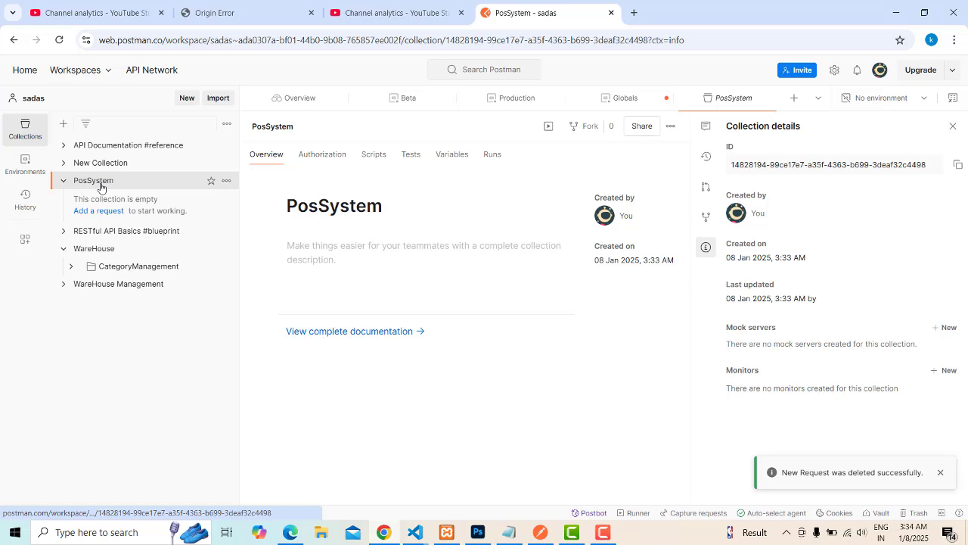
pyautogui.click(227, 181)
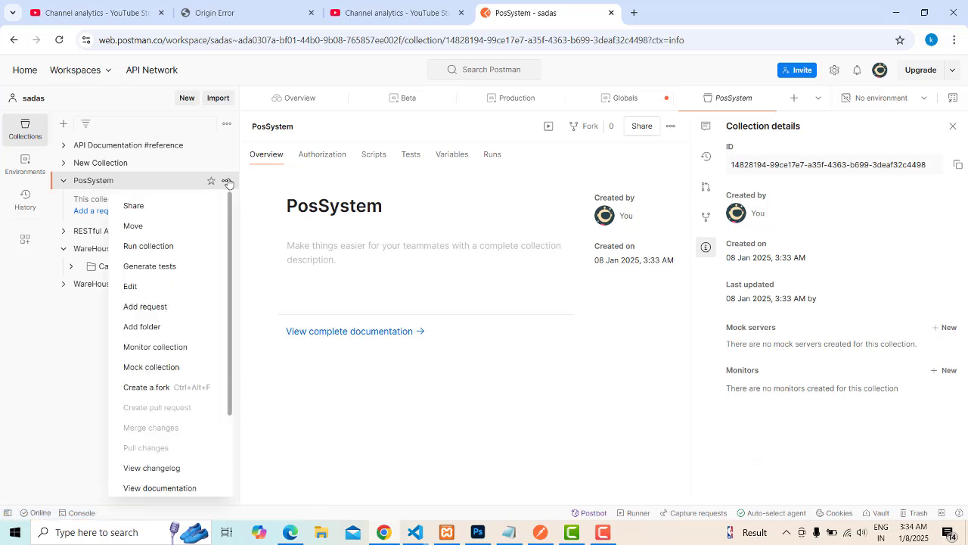
pyautogui.scroll(-3, 220, 242)
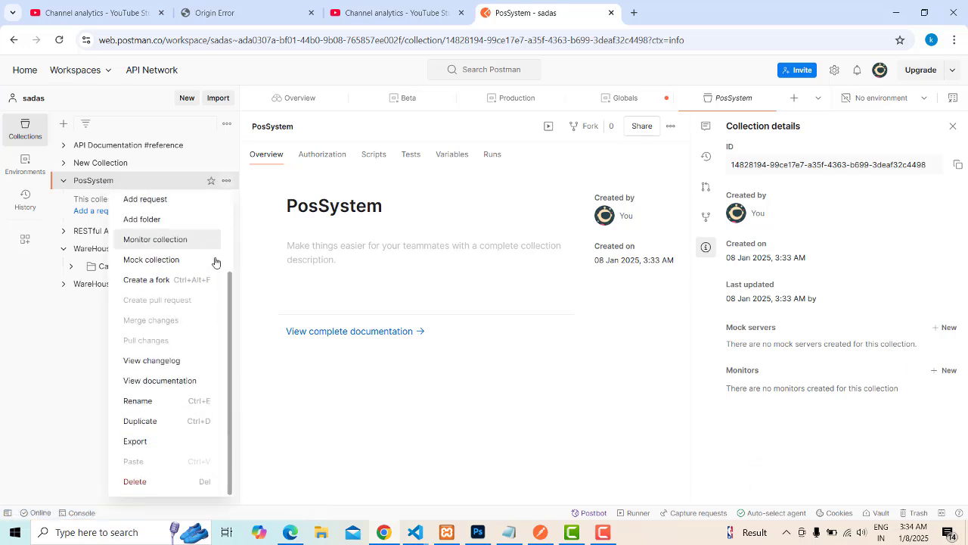
pyautogui.scroll(2, 169, 360)
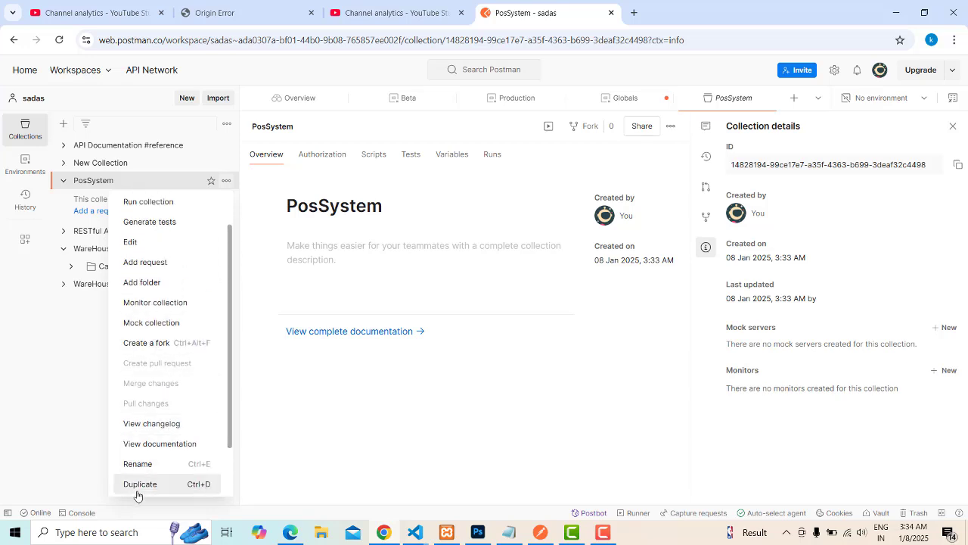
pyautogui.click(97, 185)
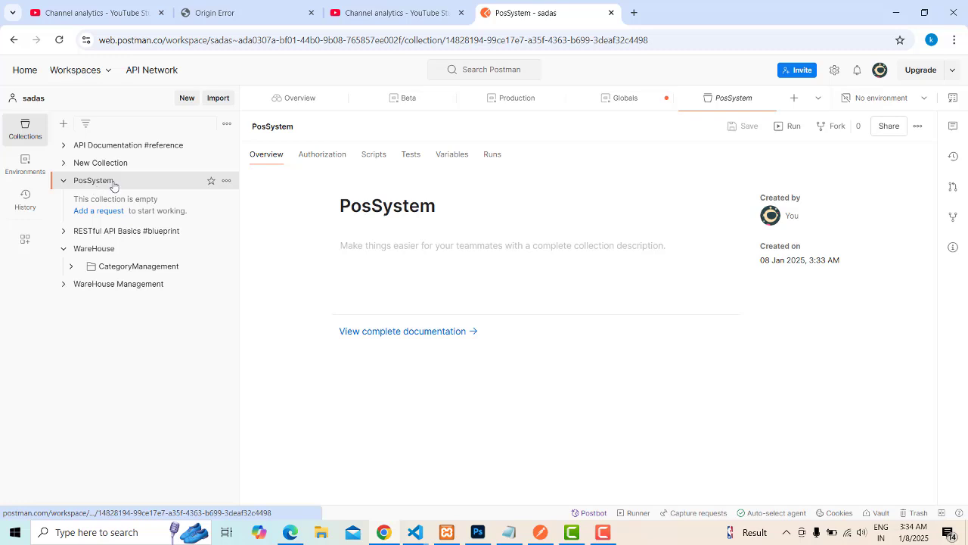
pyautogui.rightClick(108, 185)
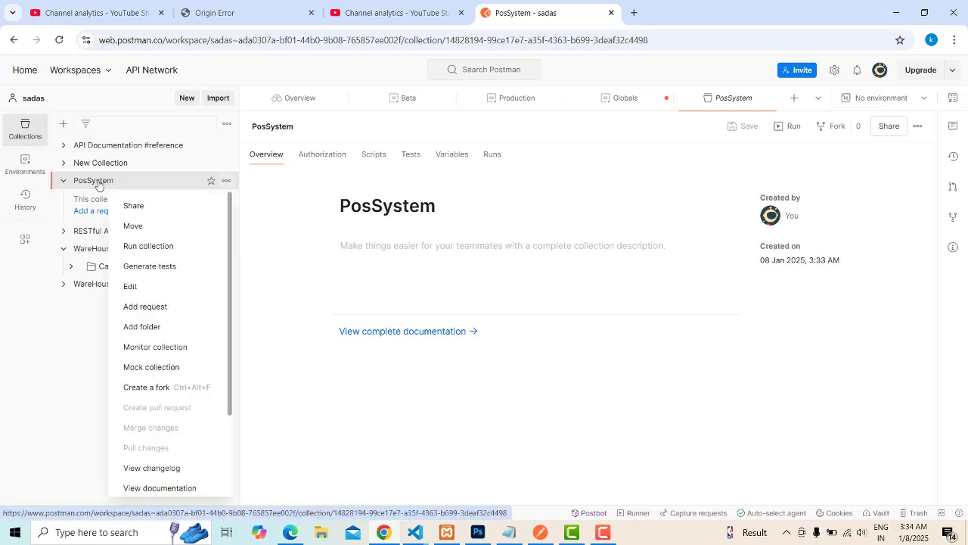
pyautogui.click(150, 326)
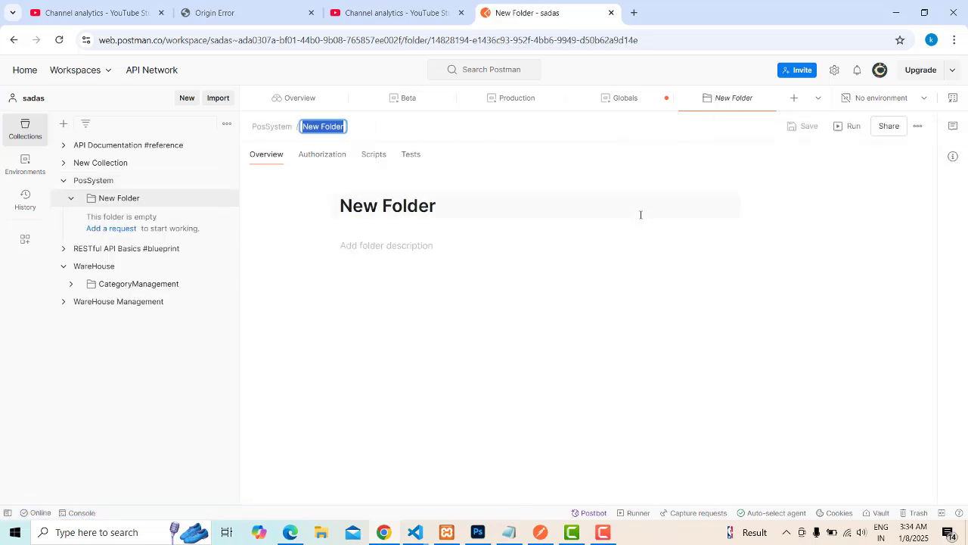
pyautogui.write('Category')
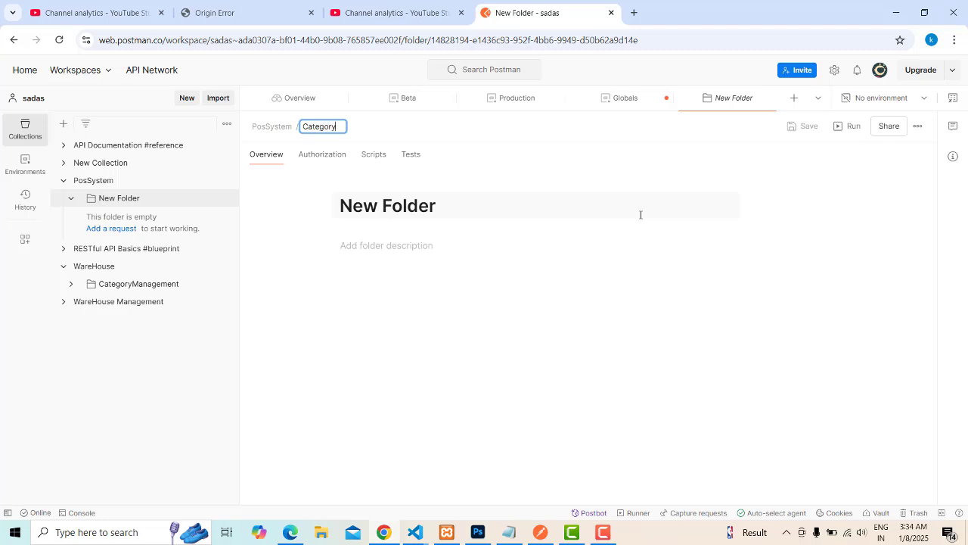
pyautogui.press('Return')
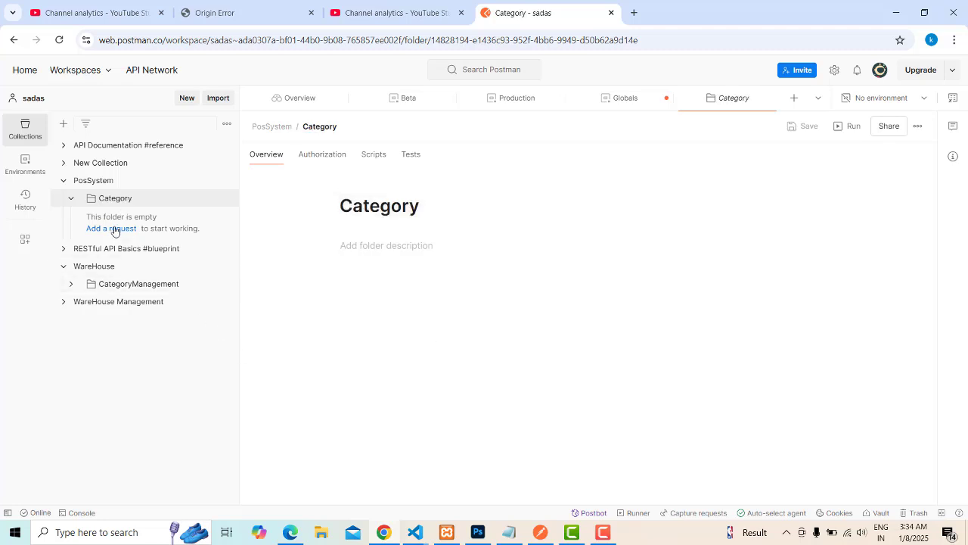
# Step: Add a GET request named allcategory to the Category folder of the PosSystem collection
pyautogui.click(112, 227)
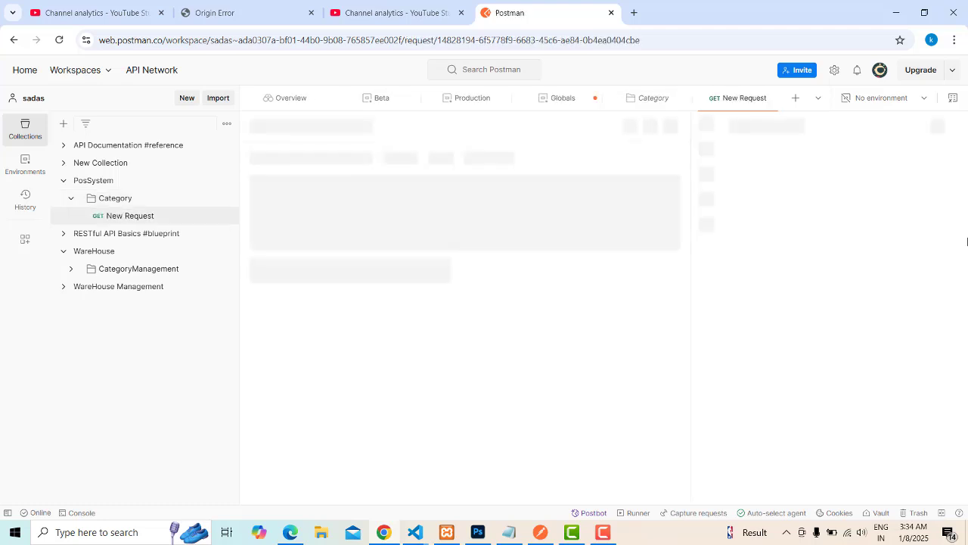
pyautogui.write('A')
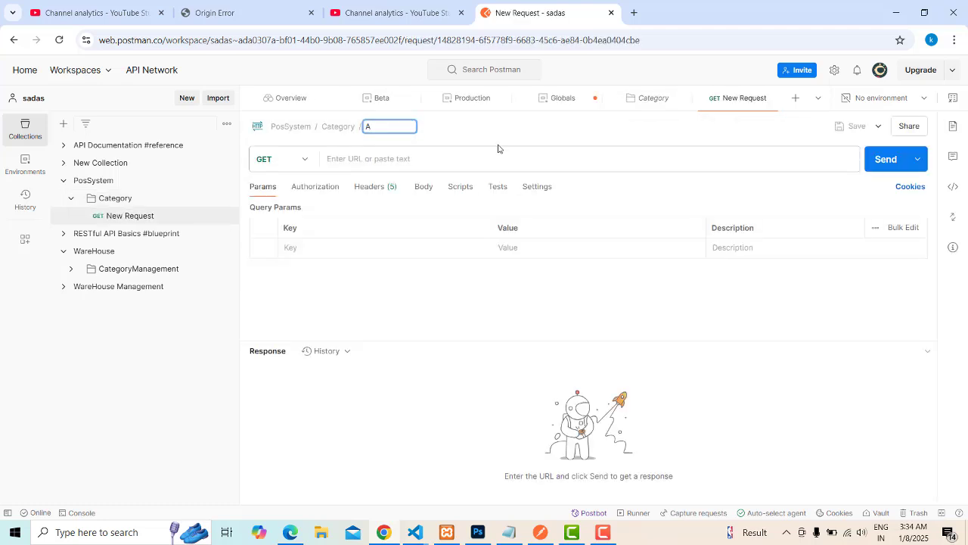
pyautogui.press('BackSpace')
pyautogui.write('allcategory')
pyautogui.press('Return')
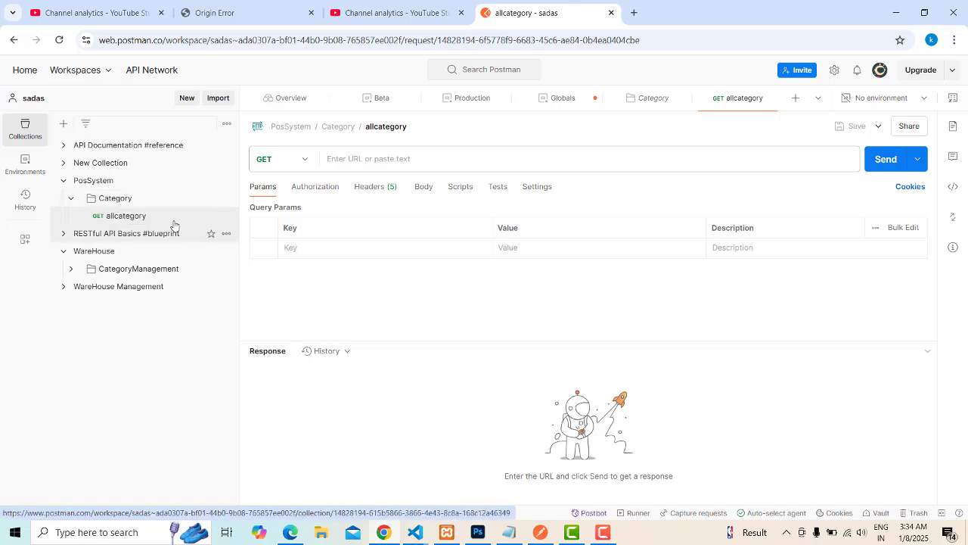
pyautogui.click(123, 199)
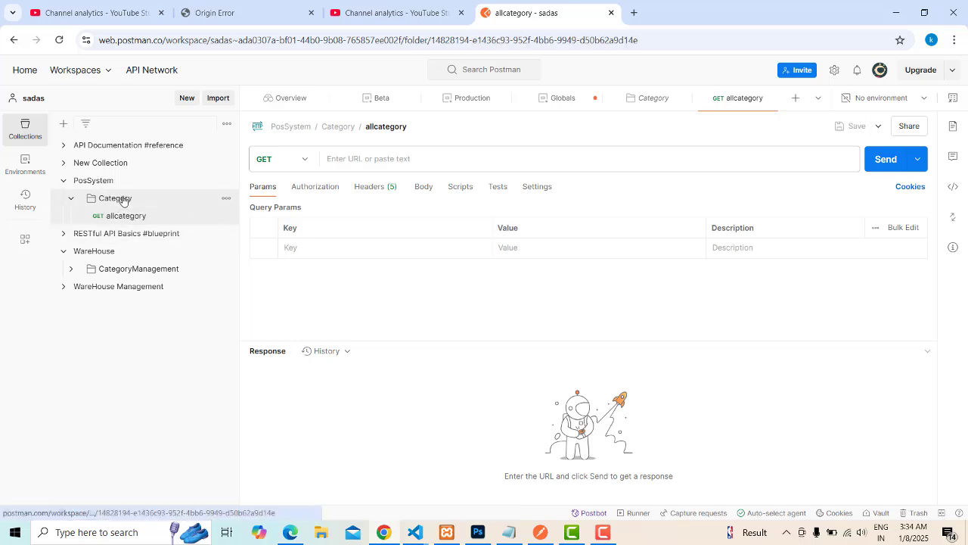
pyautogui.click(226, 198)
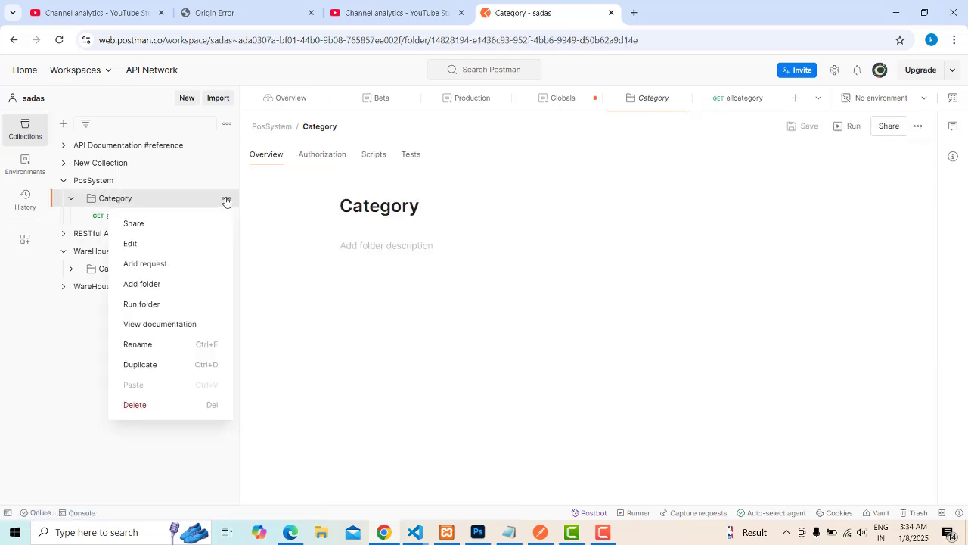
pyautogui.click(293, 259)
pyautogui.click(66, 199)
pyautogui.click(67, 199)
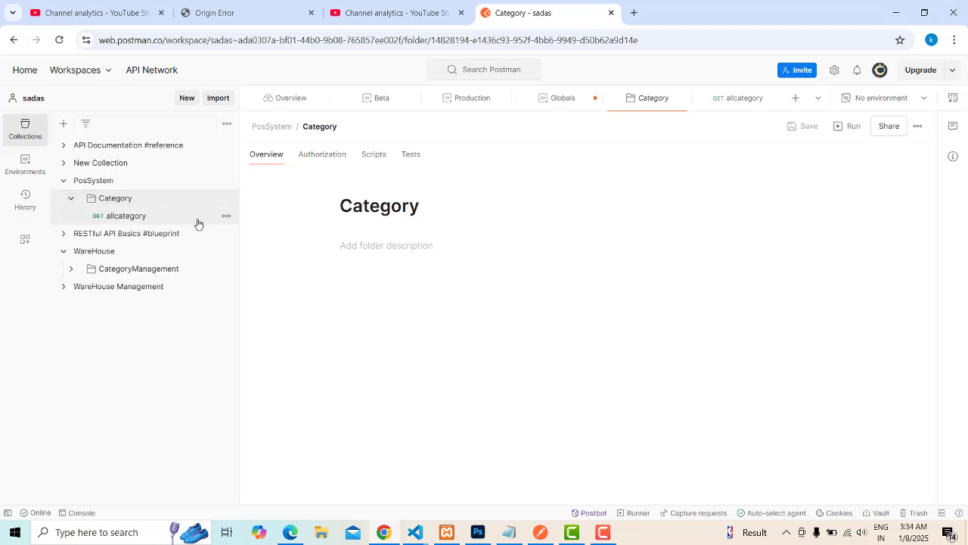
# Step: Duplicate the allcategory request in the Category folder and rename the copy as strorecategory
pyautogui.click(147, 219)
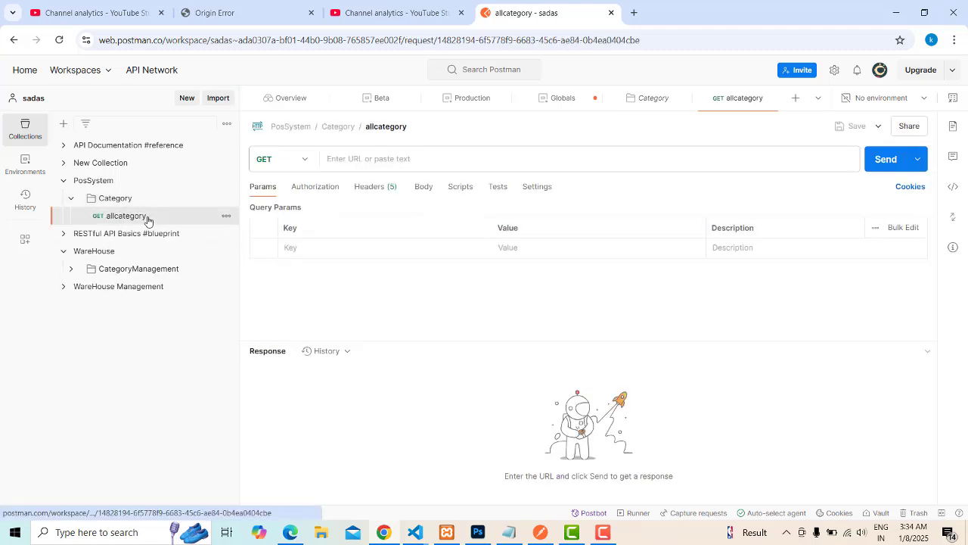
pyautogui.click(338, 159)
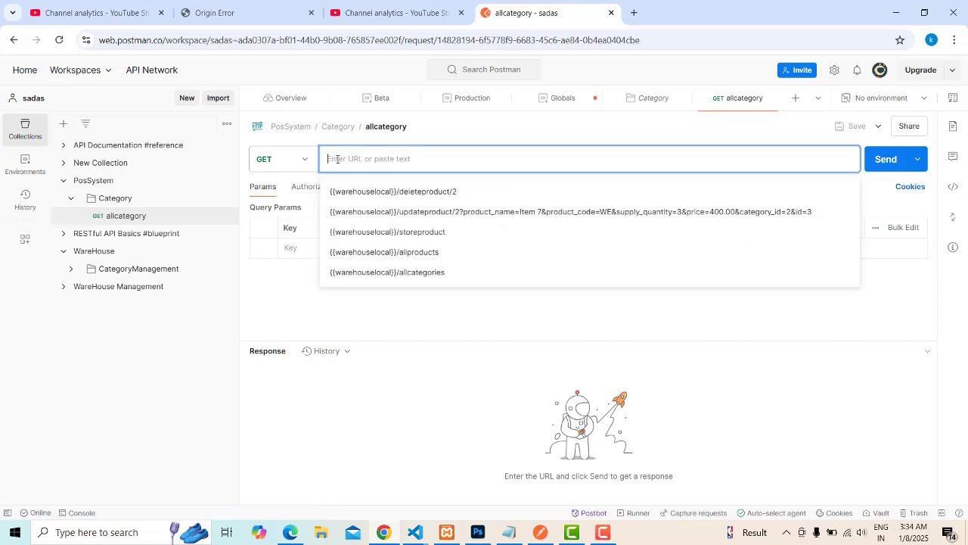
pyautogui.rightClick(126, 219)
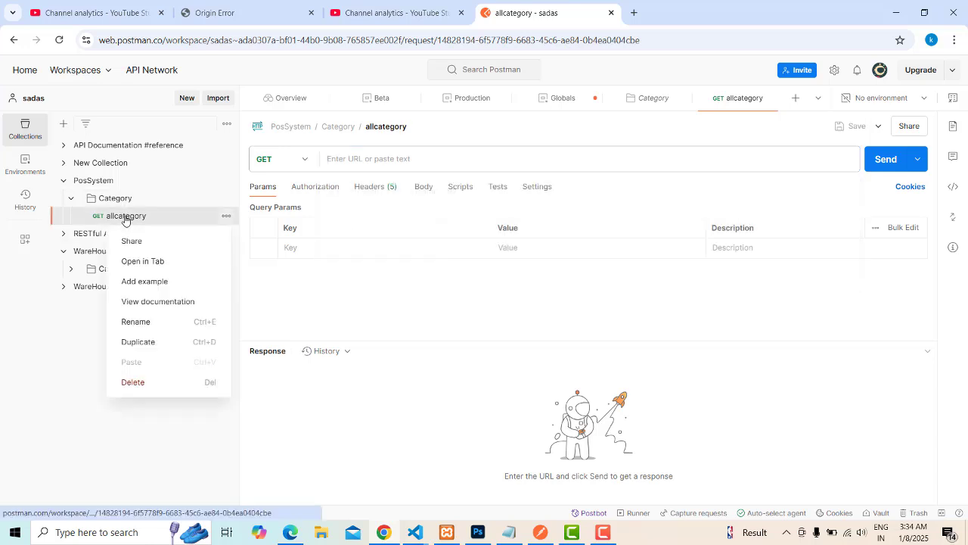
pyautogui.click(141, 342)
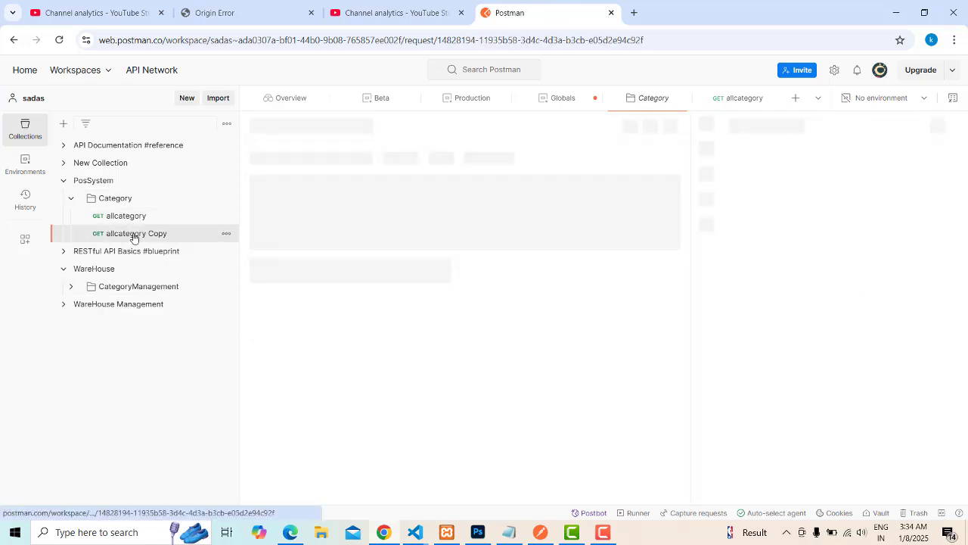
pyautogui.click(227, 234)
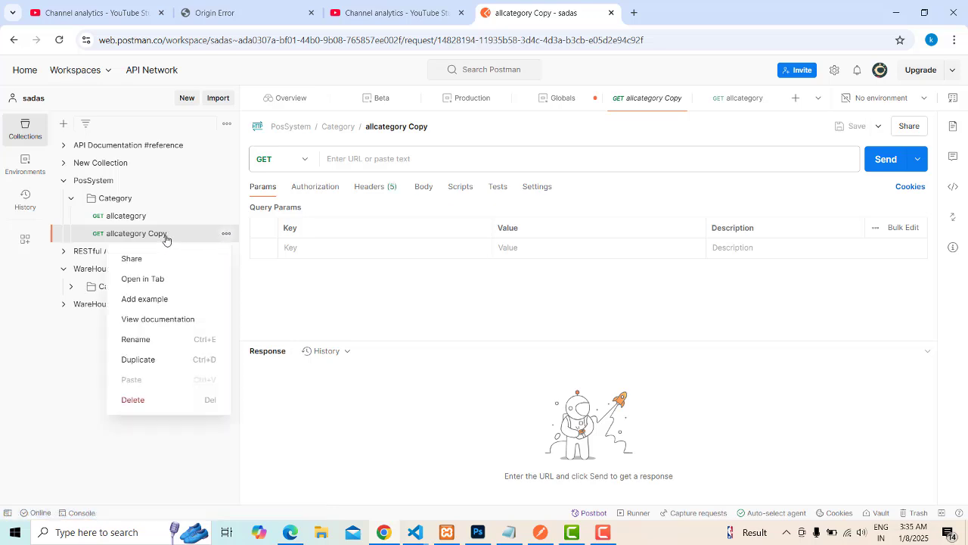
pyautogui.click(136, 339)
pyautogui.write('strorecategory')
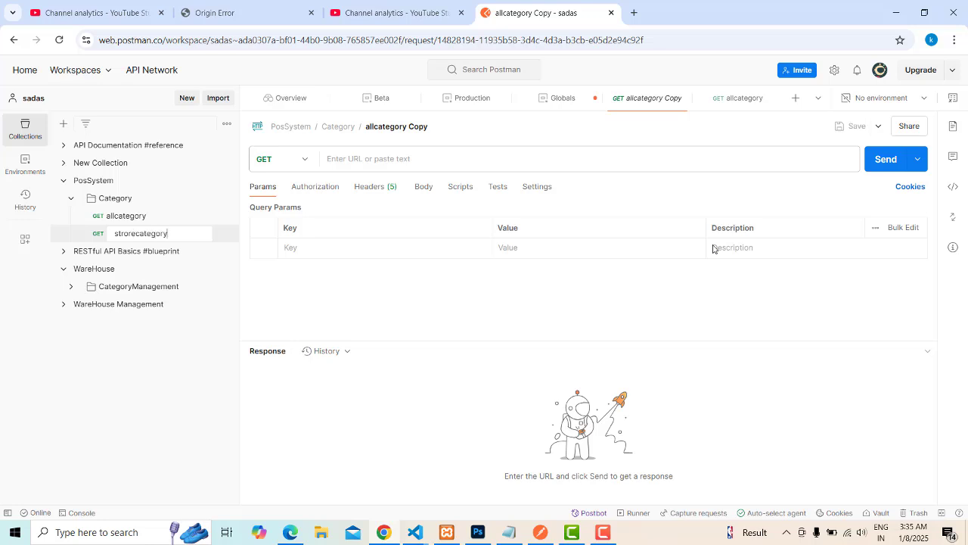
pyautogui.press('Return')
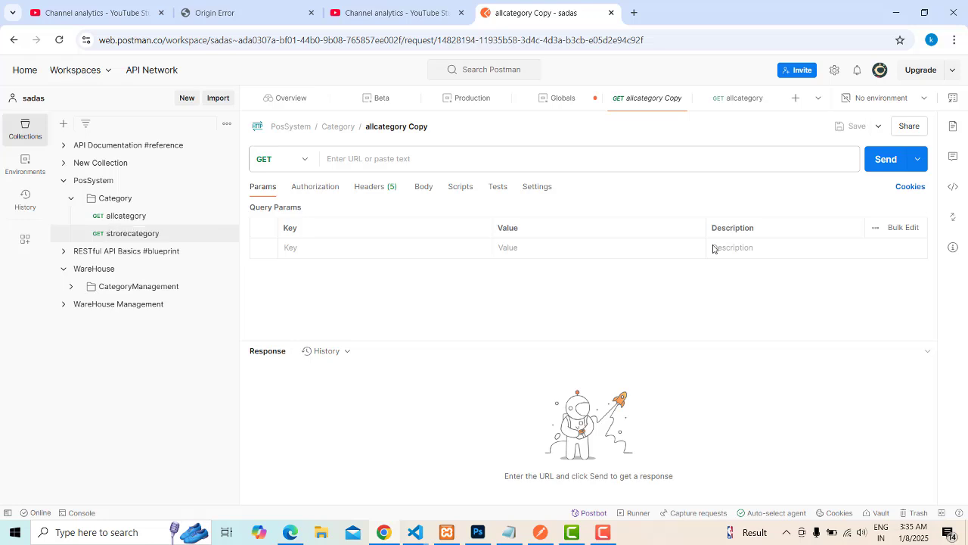
# Step: Change the HTTP method of the strorecategory request to POST
pyautogui.click(114, 235)
pyautogui.click(308, 167)
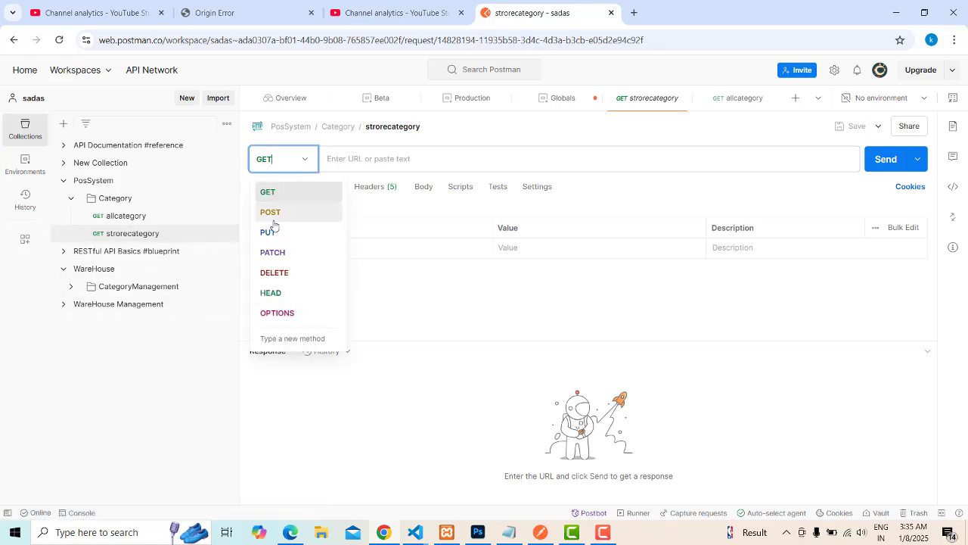
pyautogui.click(272, 214)
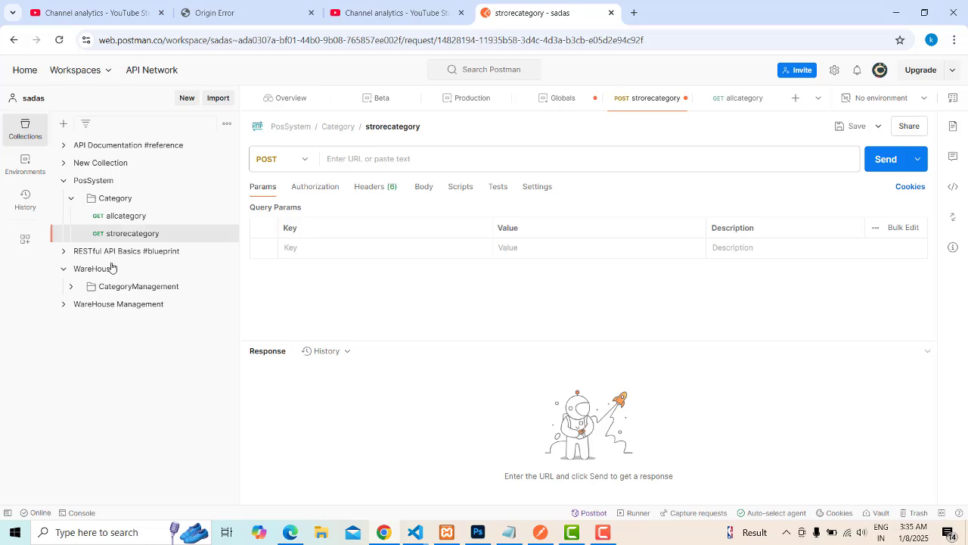
pyautogui.click(104, 235)
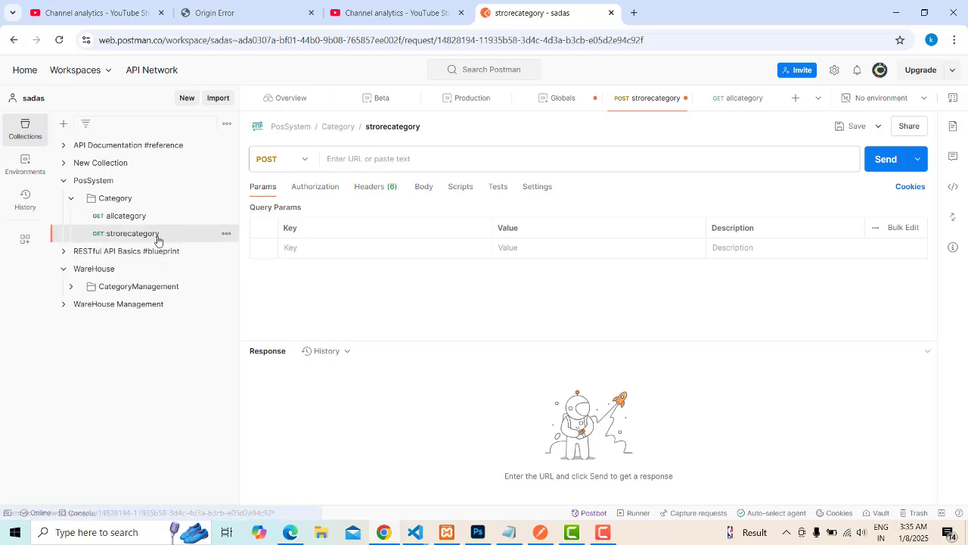
# Step: Expand WareHouse's CategoryManagement folder as a naming reference and rename the allcategory request as All Category
pyautogui.click(72, 288)
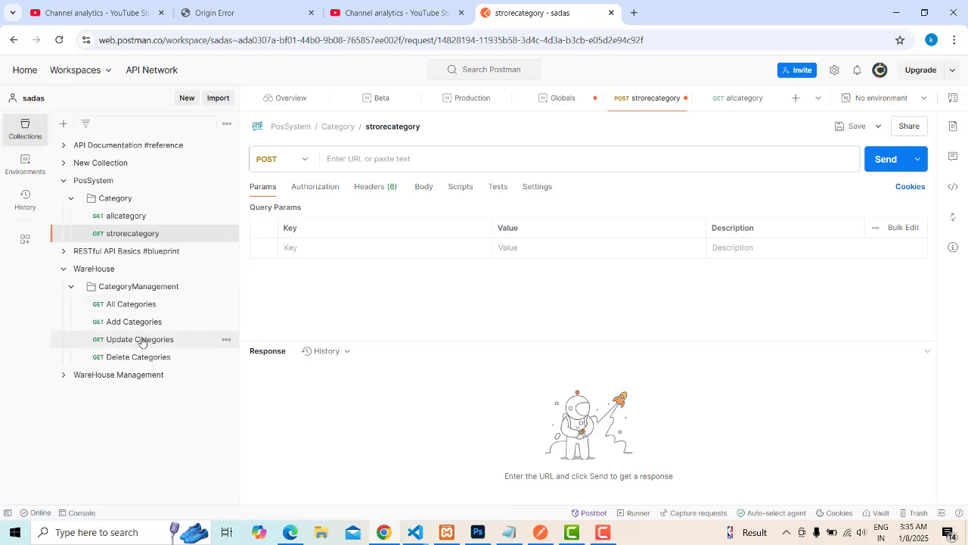
pyautogui.rightClick(115, 218)
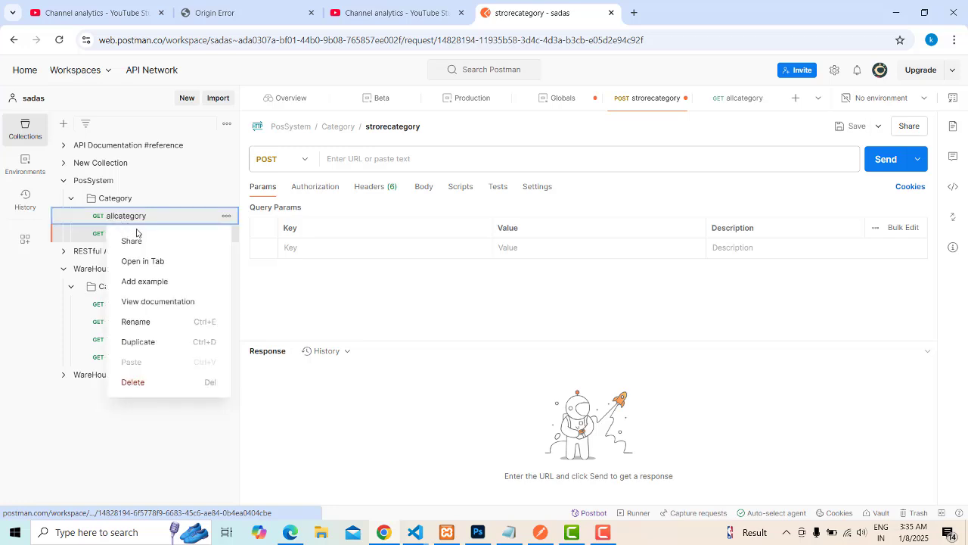
pyautogui.click(143, 321)
pyautogui.click(122, 216)
pyautogui.press('BackSpace')
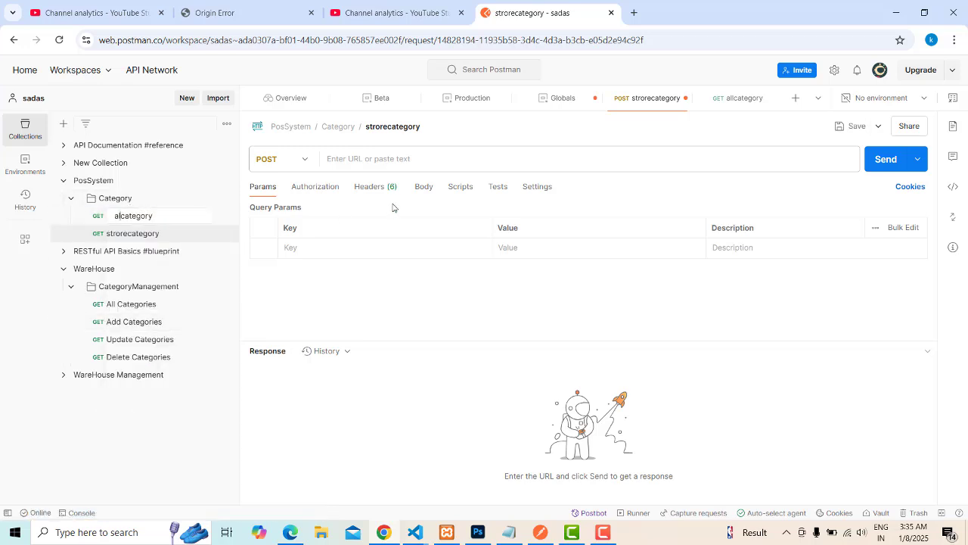
pyautogui.press('BackSpace')
pyautogui.press('BackSpace')
pyautogui.write('All')
pyautogui.press('Delete')
pyautogui.write('C')
pyautogui.click(469, 295)
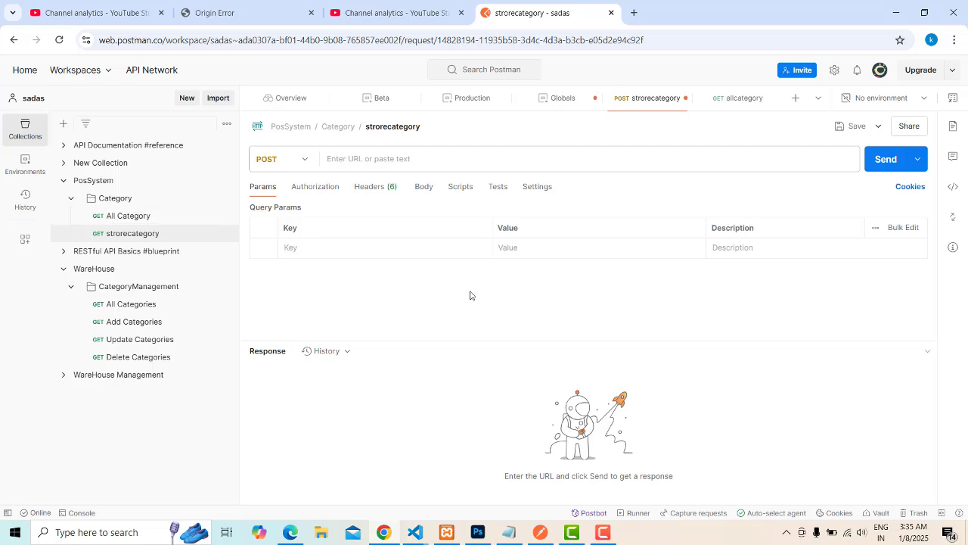
# Step: Rename the strorecategory request in the PosSystem Category folder as Add Category
pyautogui.rightClick(129, 234)
pyautogui.click(134, 340)
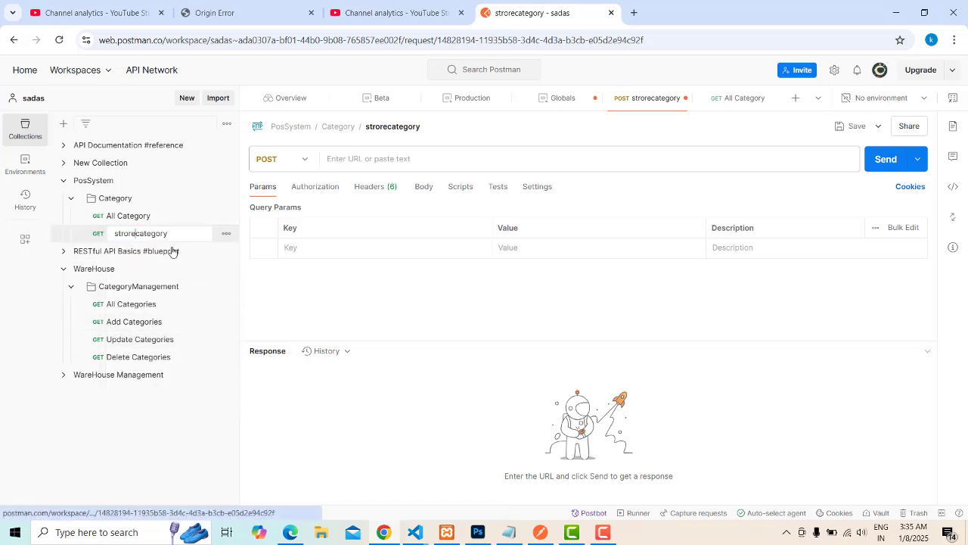
pyautogui.press('BackSpace')
pyautogui.press('BackSpace')
pyautogui.press('BackSpace')
pyautogui.press('BackSpace')
pyautogui.press('BackSpace')
pyautogui.press('BackSpace')
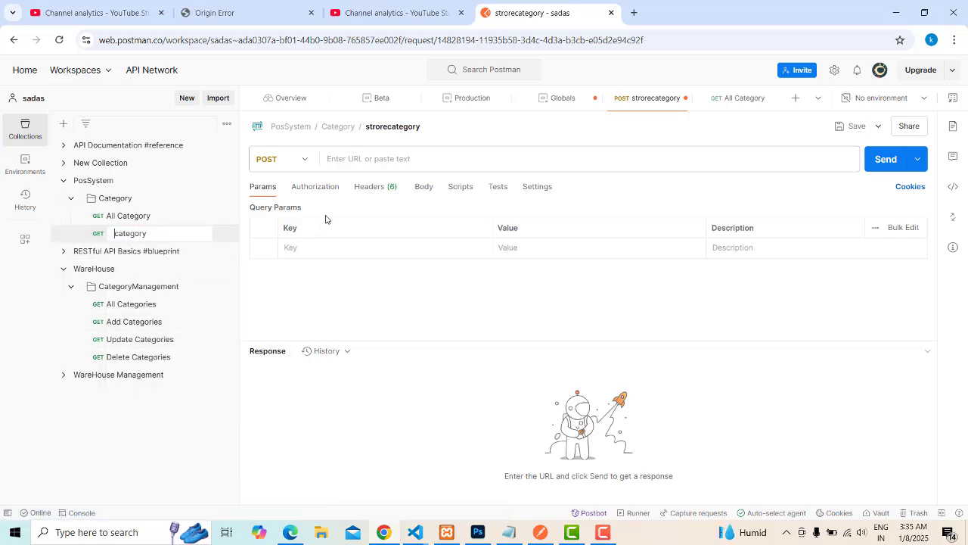
pyautogui.write('Add')
pyautogui.press('Delete')
pyautogui.write('C')
pyautogui.press('Return')
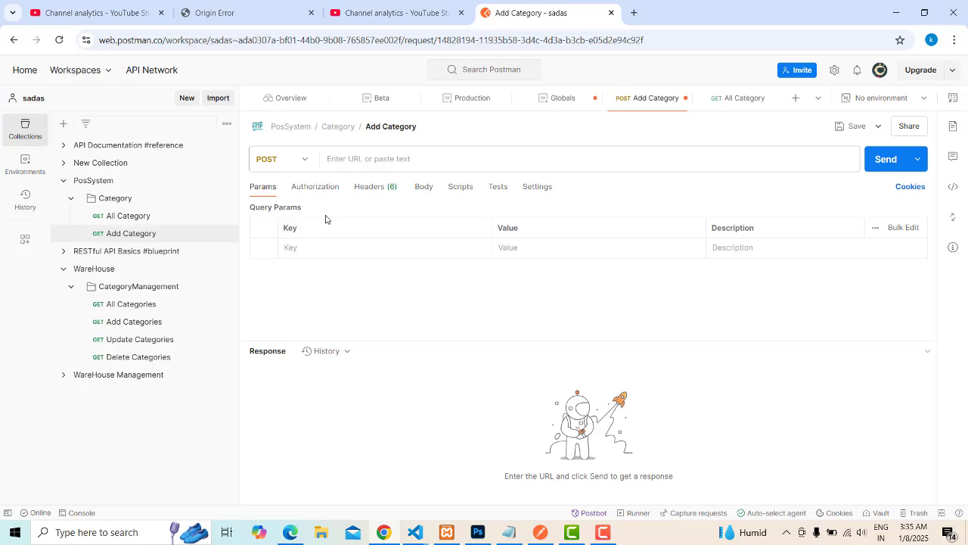
# Step: Duplicate the Add Category request and rename the copy as Update Category
pyautogui.click(228, 234)
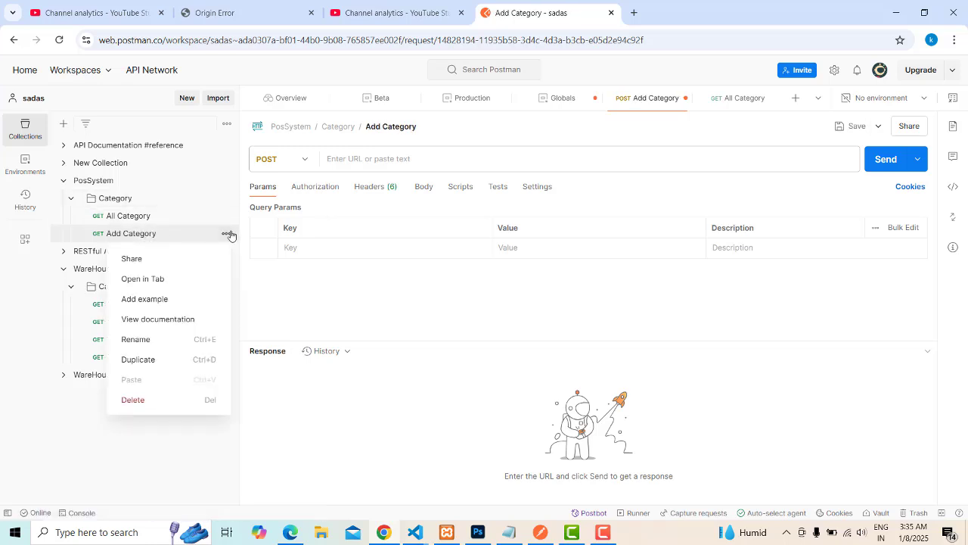
pyautogui.click(140, 360)
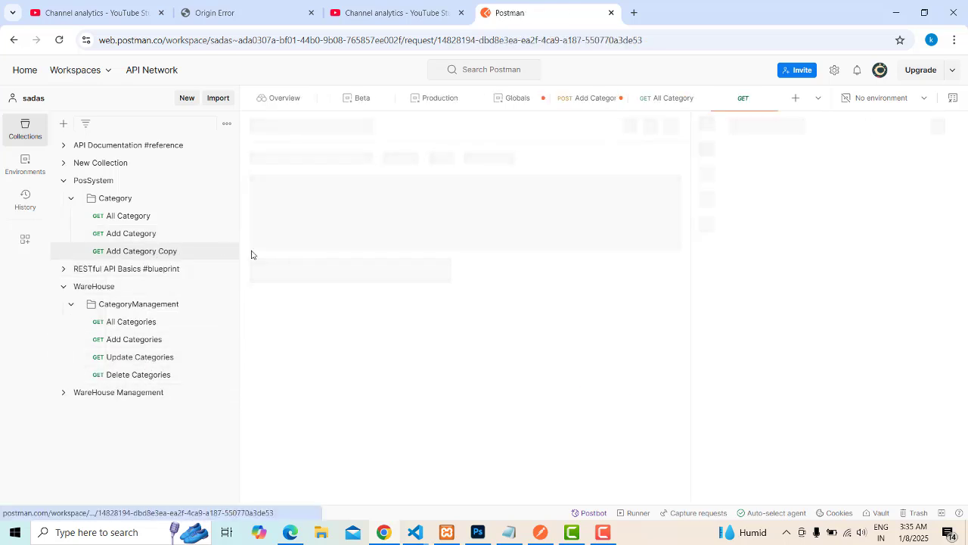
pyautogui.click(225, 253)
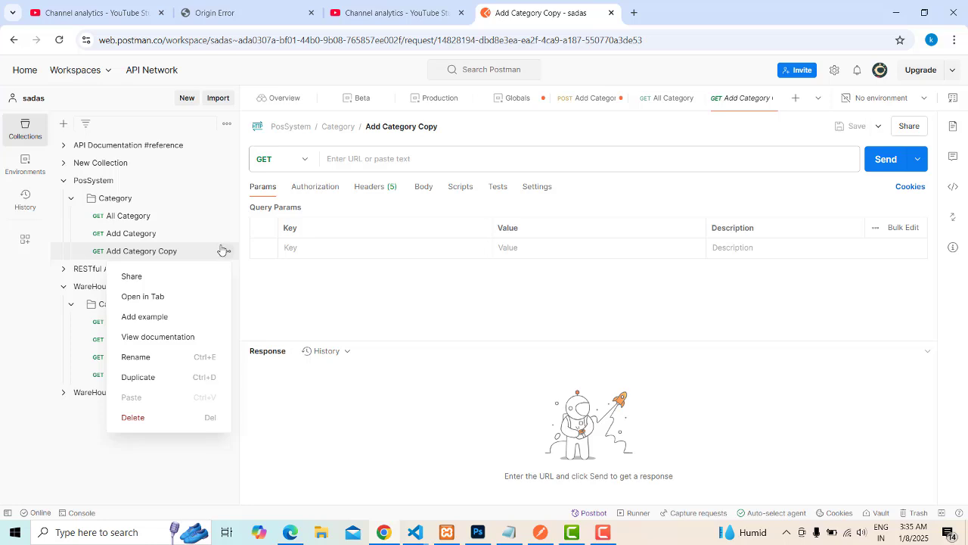
pyautogui.click(137, 357)
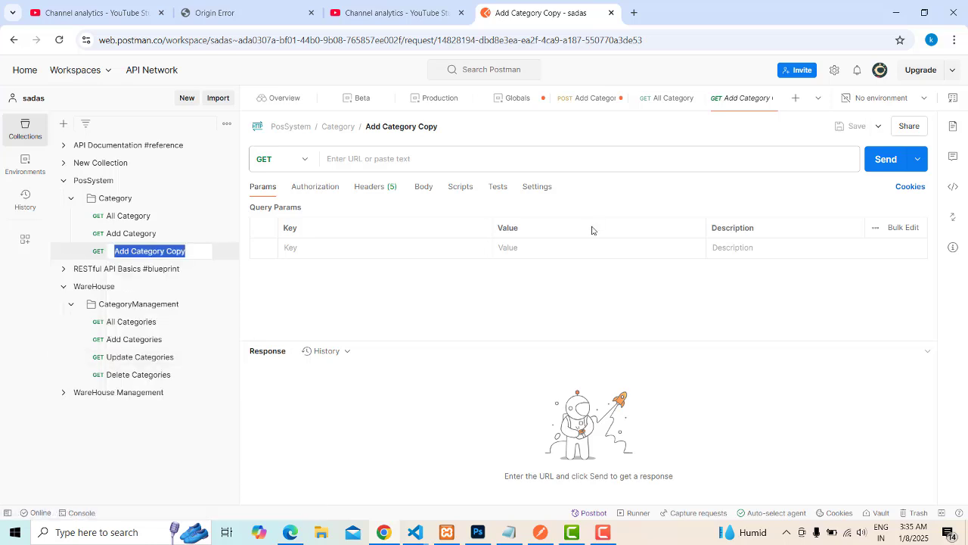
pyautogui.write('Update')
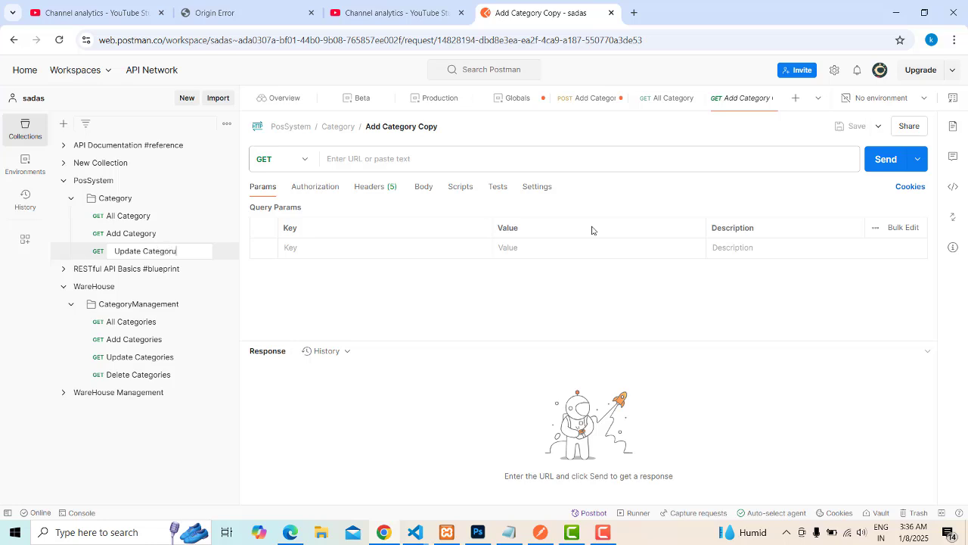
pyautogui.press('Return')
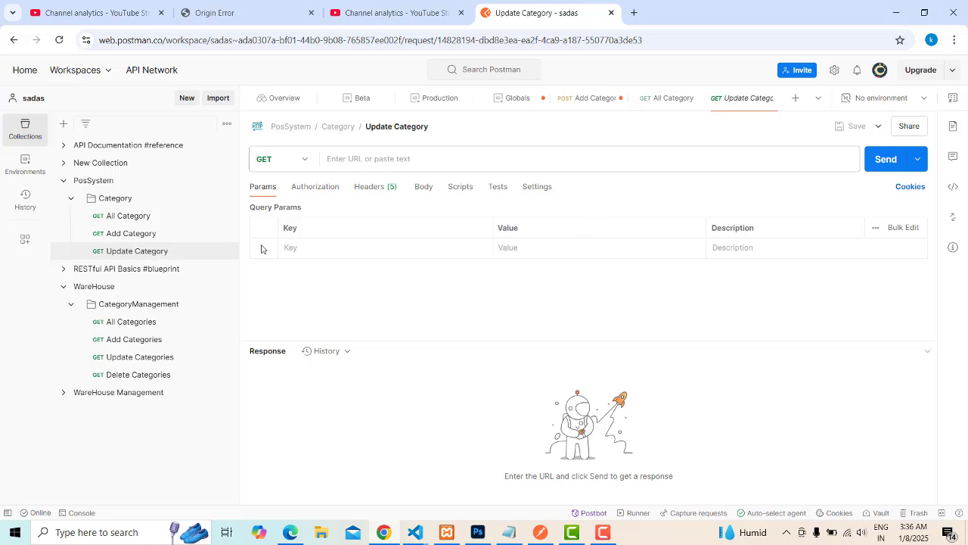
# Step: Duplicate the Update Category request and rename the copy as Delete Category
pyautogui.click(227, 252)
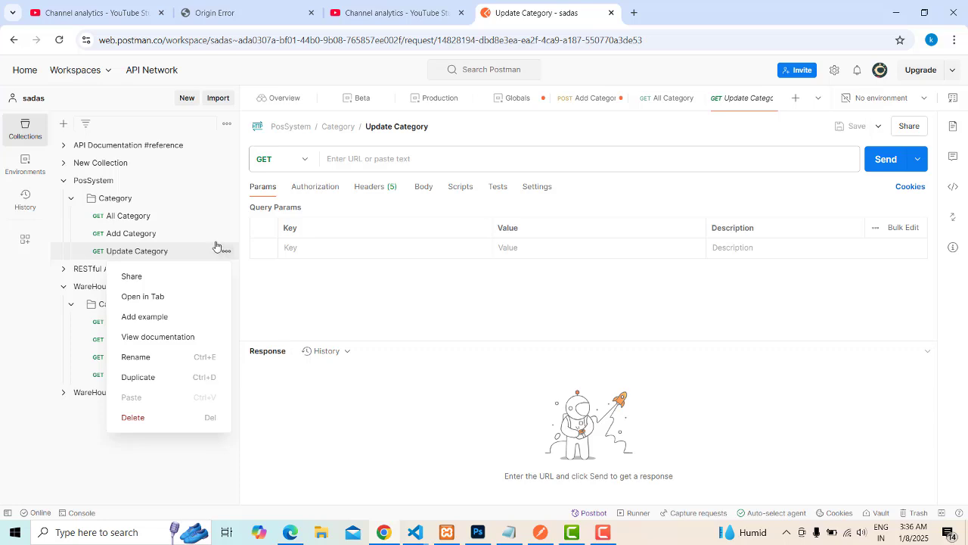
pyautogui.click(143, 376)
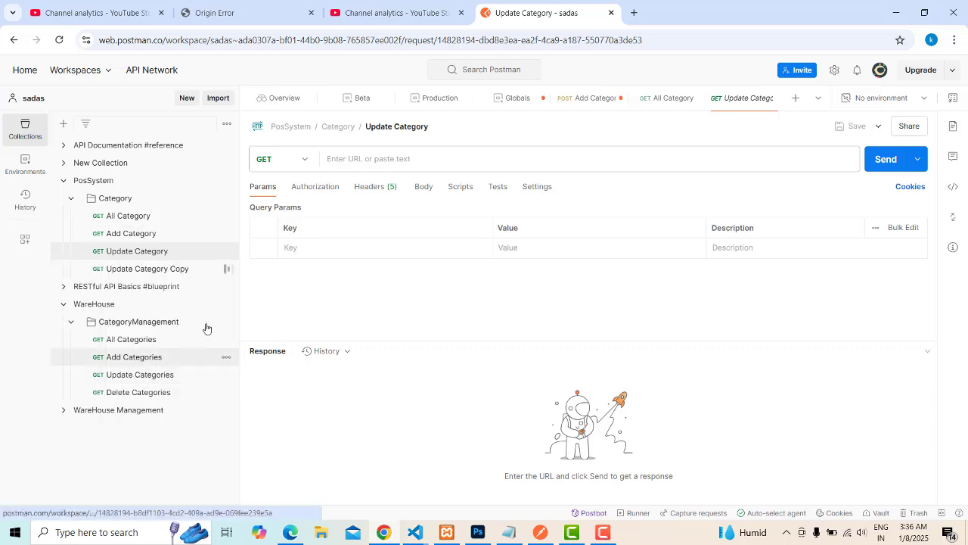
pyautogui.click(227, 271)
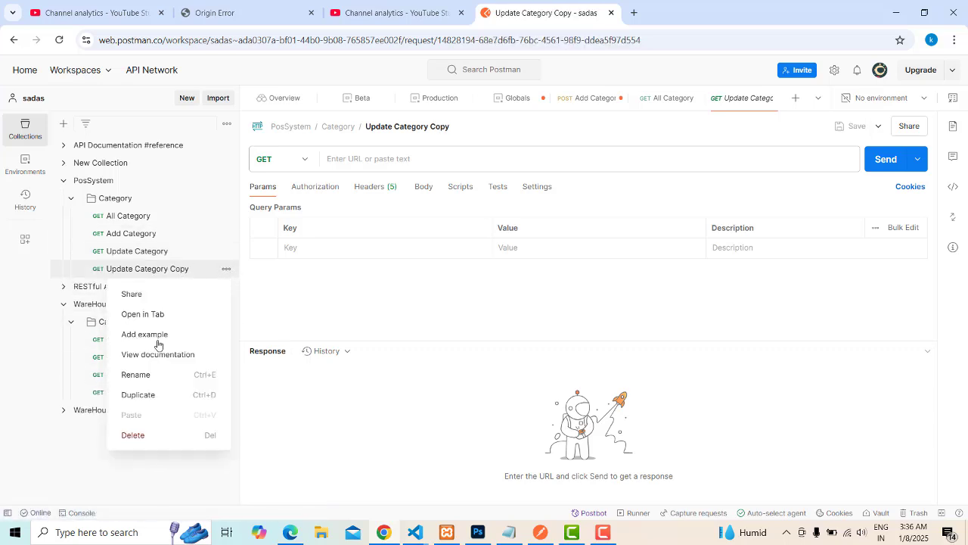
pyautogui.click(158, 375)
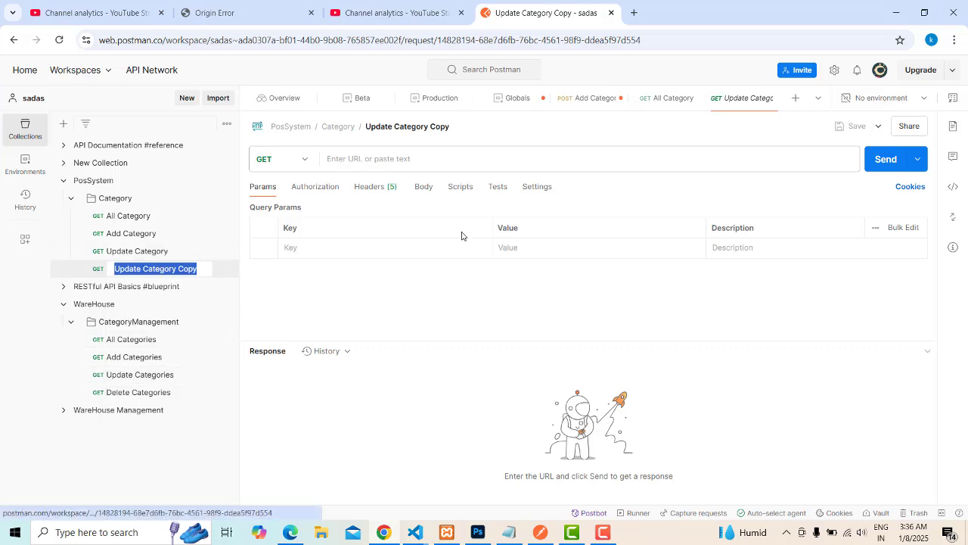
pyautogui.press('End')
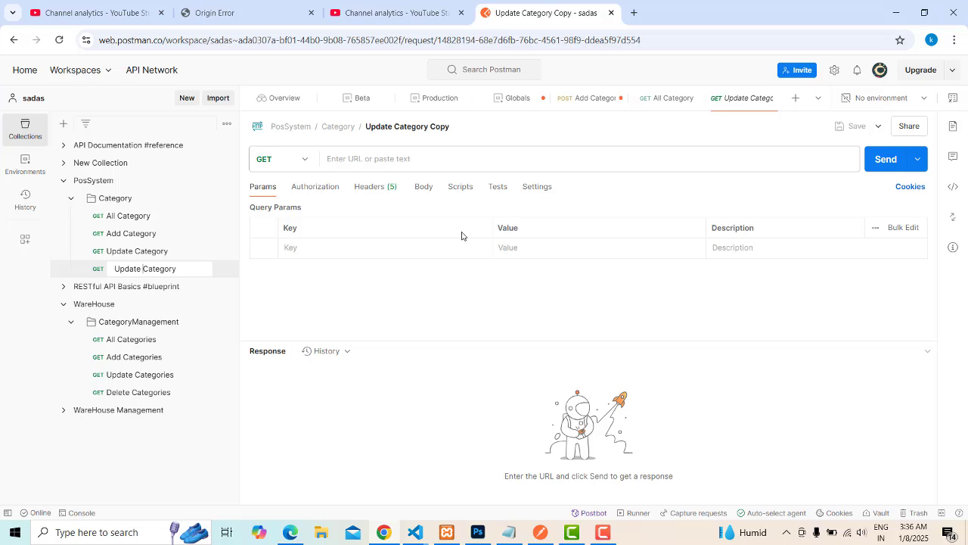
pyautogui.press('BackSpace')
pyautogui.press('BackSpace')
pyautogui.press('BackSpace')
pyautogui.press('BackSpace')
pyautogui.press('BackSpace')
pyautogui.press('BackSpace')
pyautogui.press('BackSpace')
pyautogui.press('BackSpace')
pyautogui.write('C')
pyautogui.write('De')
pyautogui.write('lete')
pyautogui.press('Return')
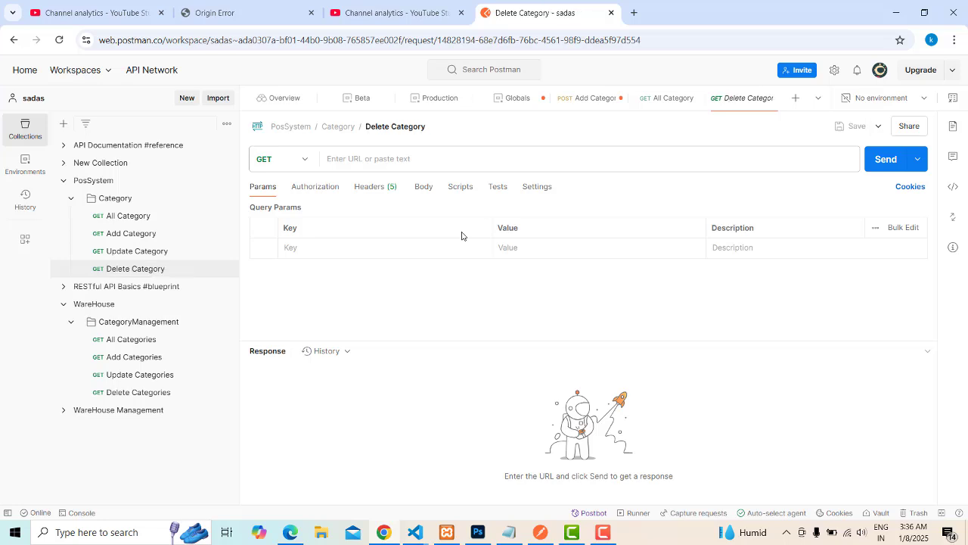
# Step: Open the workspace's global variables and add a new variable named poshouselocal
pyautogui.click(141, 219)
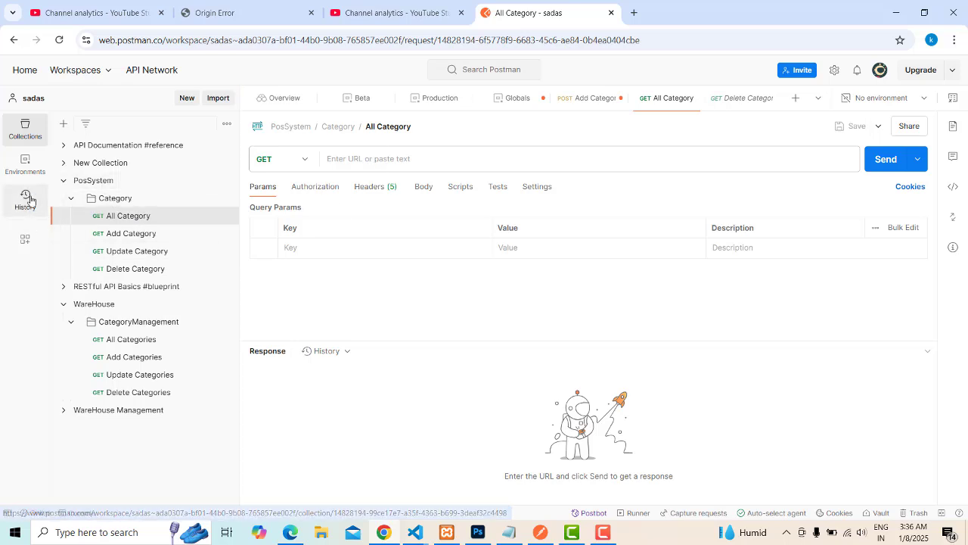
pyautogui.click(24, 173)
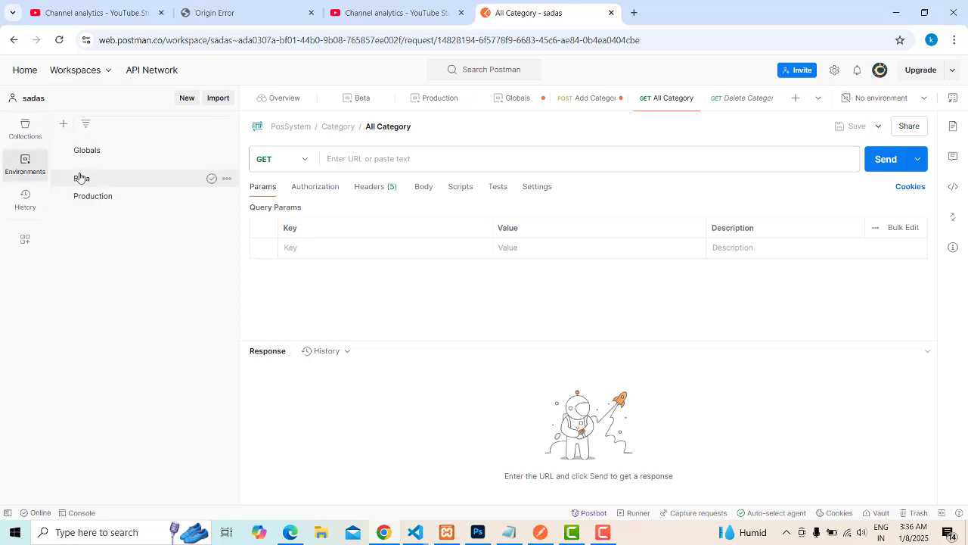
pyautogui.click(92, 151)
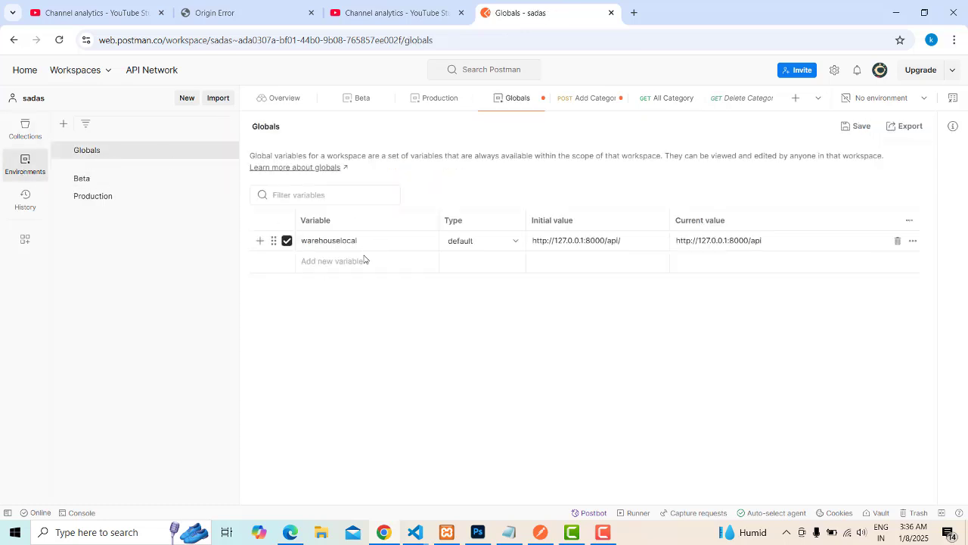
pyautogui.click(330, 262)
pyautogui.write('pc')
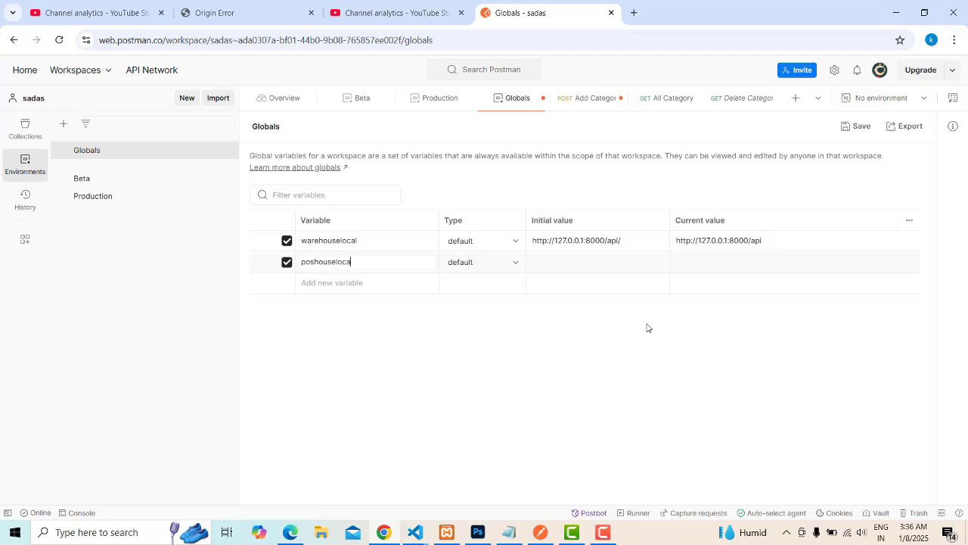
pyautogui.click(585, 262)
pyautogui.tripleClick(566, 239)
pyautogui.click(571, 262)
pyautogui.hotkey('ctrl', 'v')
pyautogui.click(720, 265)
pyautogui.hotkey('ctrl', 'v')
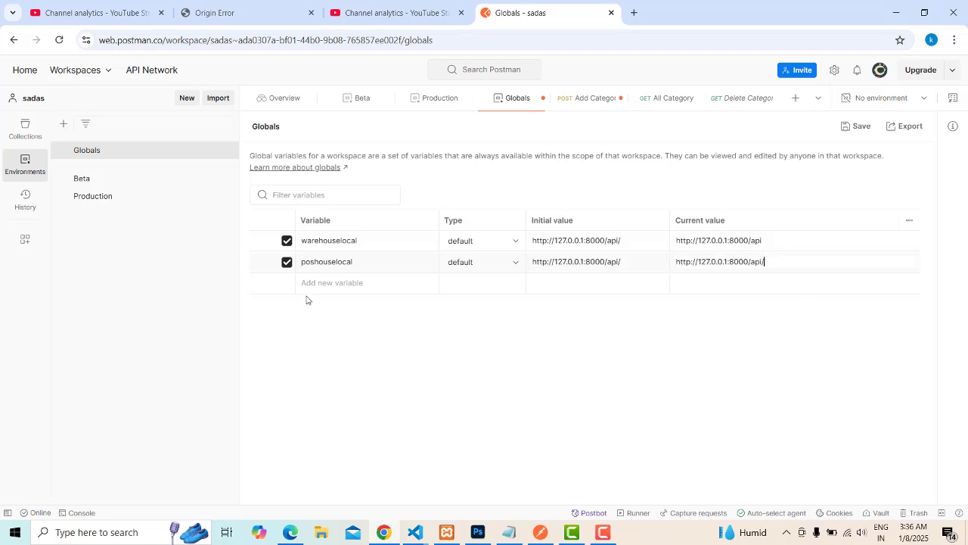
# Step: Copy the variable name poshouselocal and return to the list of collections
pyautogui.doubleClick(318, 261)
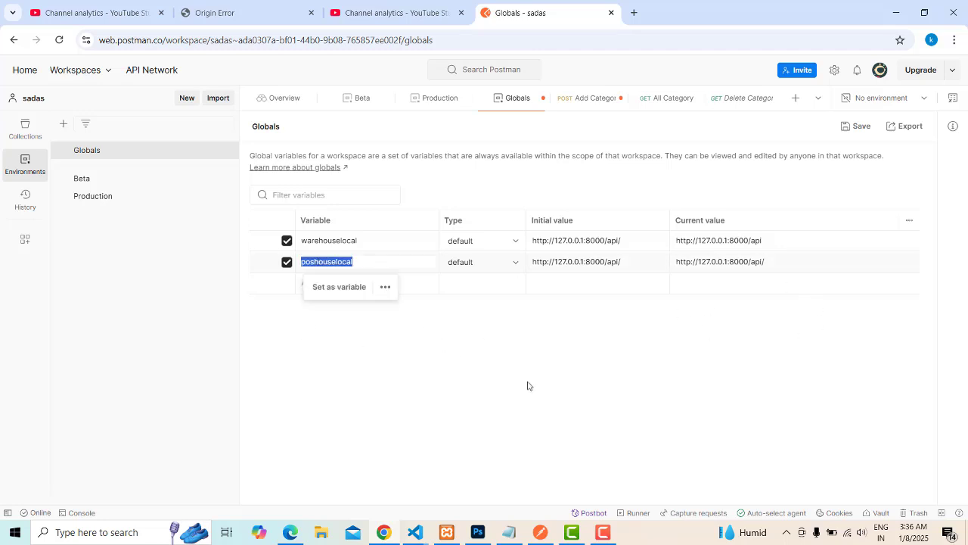
pyautogui.click(25, 201)
pyautogui.click(26, 129)
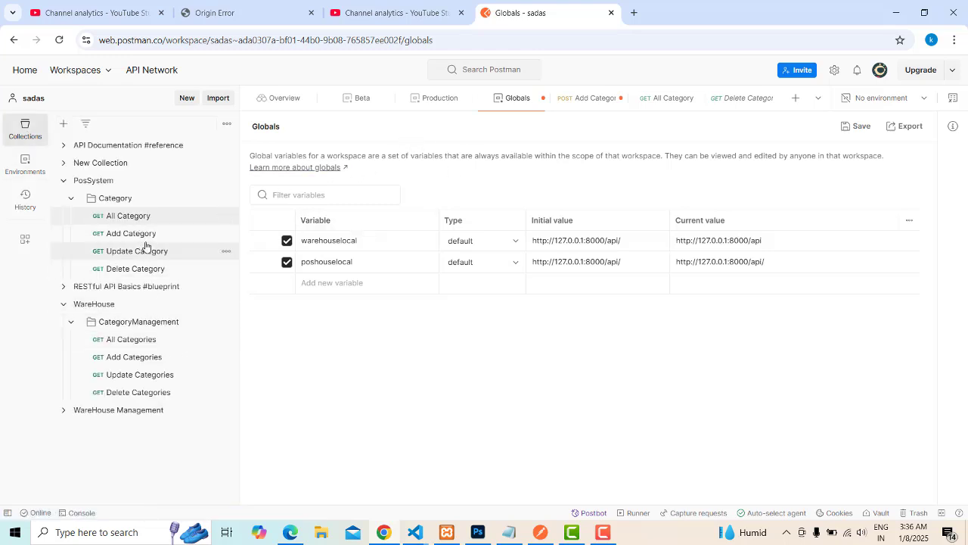
pyautogui.click(226, 217)
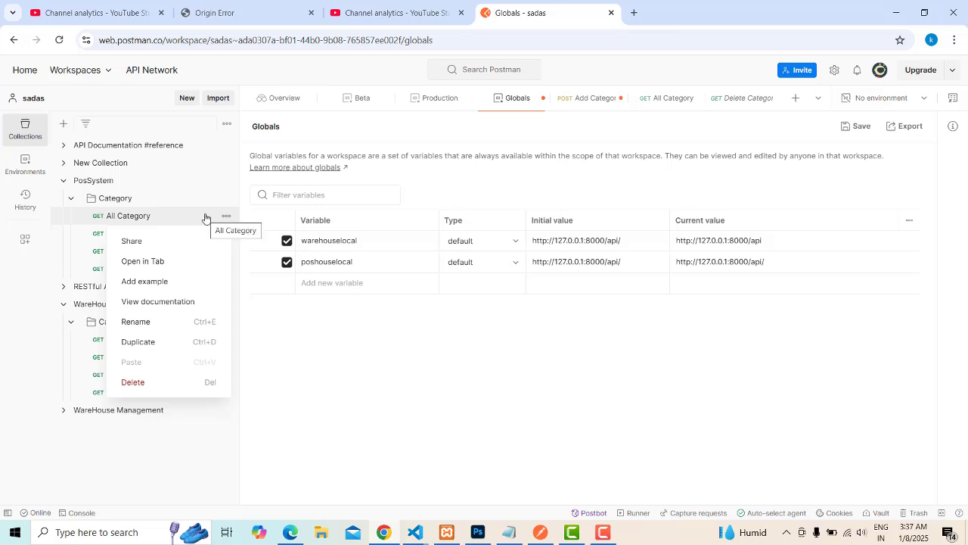
pyautogui.click(328, 374)
pyautogui.moveTo(190, 273)
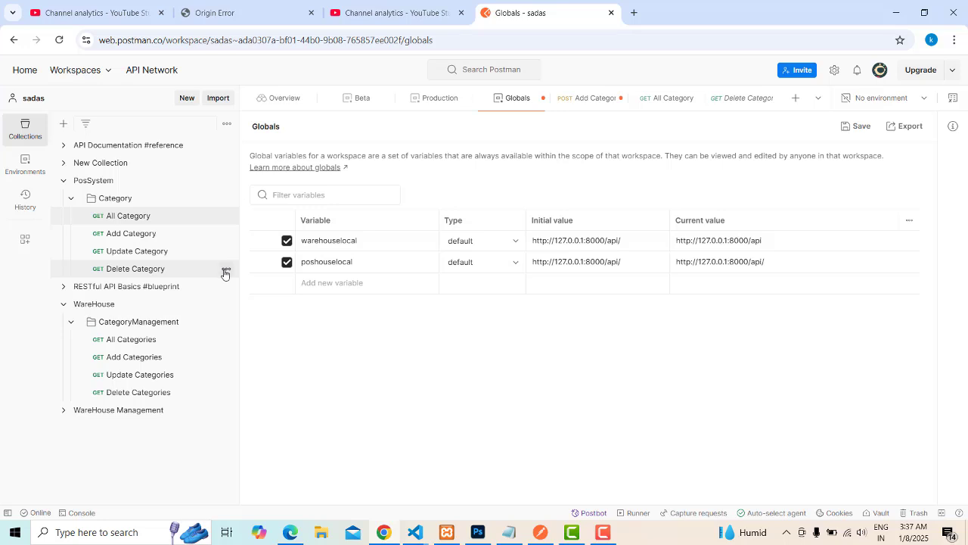
pyautogui.click(69, 200)
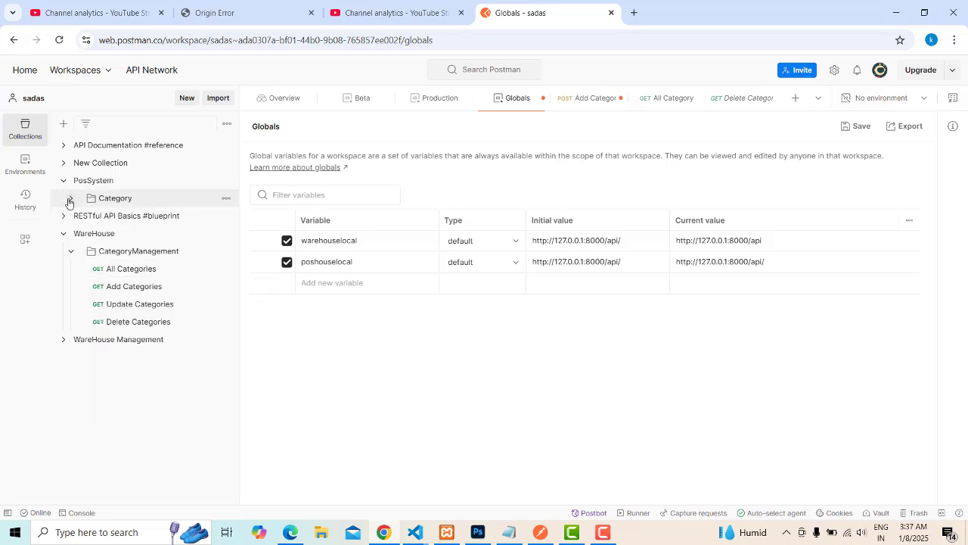
pyautogui.click(101, 182)
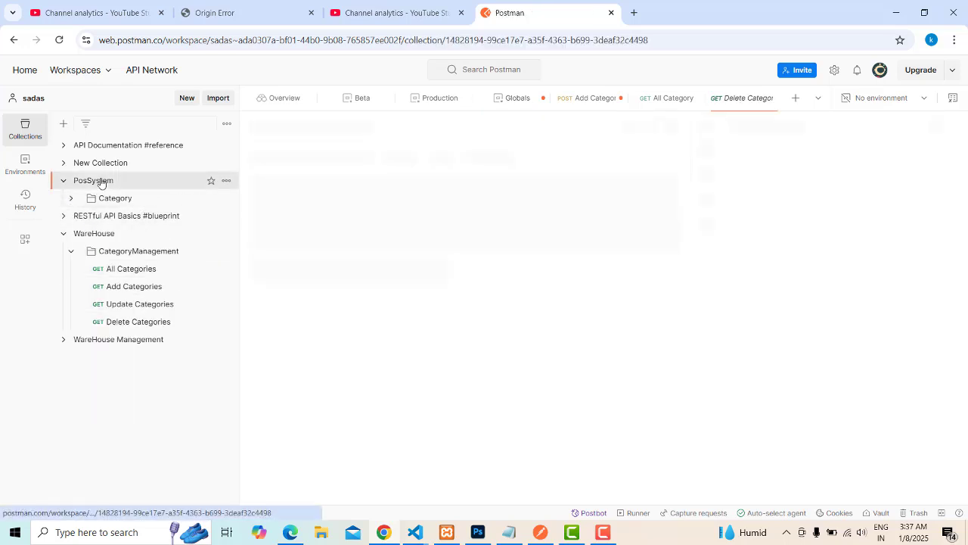
pyautogui.click(226, 182)
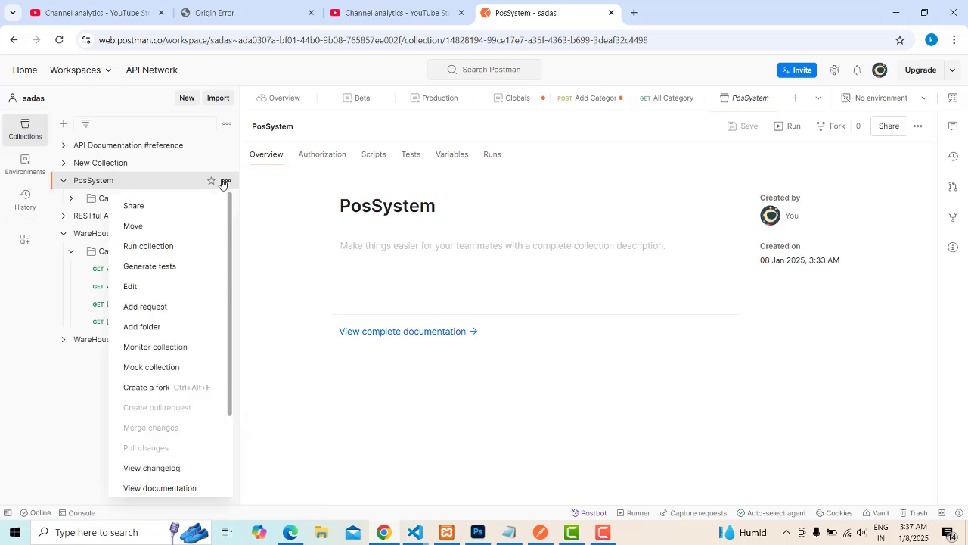
pyautogui.click(72, 198)
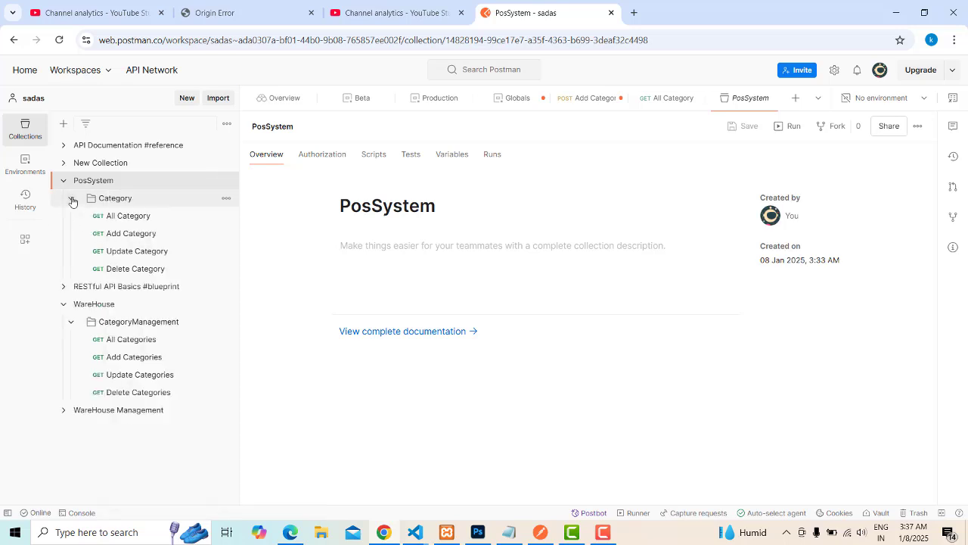
pyautogui.click(147, 221)
pyautogui.click(226, 219)
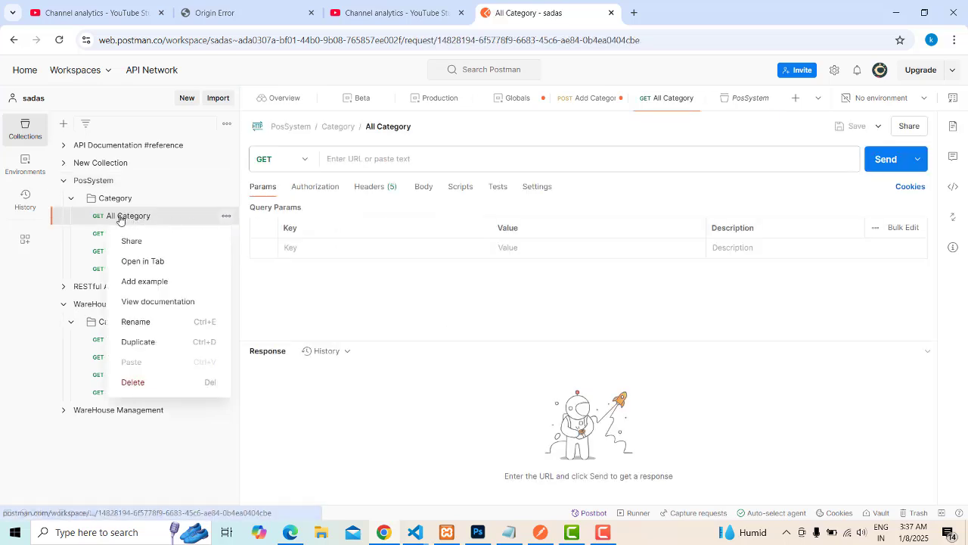
pyautogui.click(226, 217)
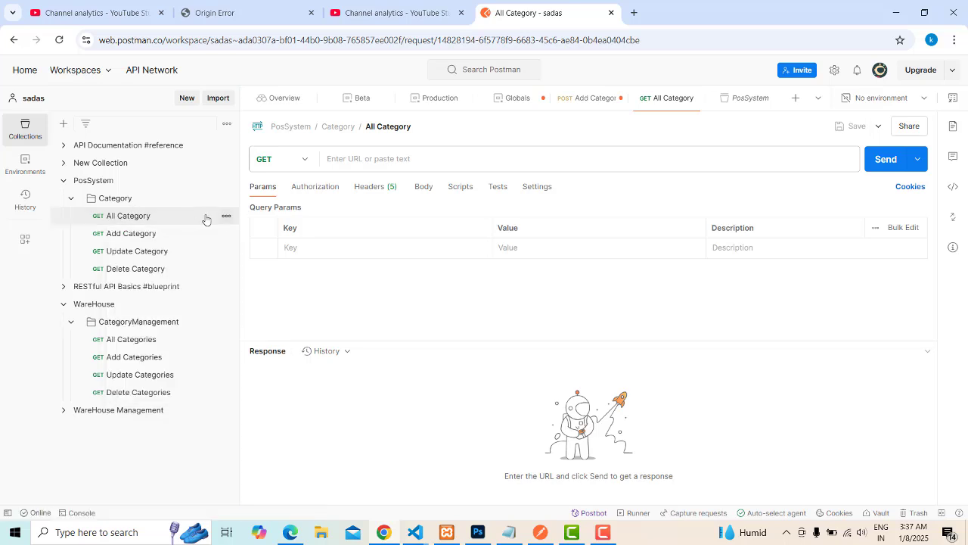
pyautogui.click(127, 239)
pyautogui.click(124, 253)
pyautogui.click(127, 269)
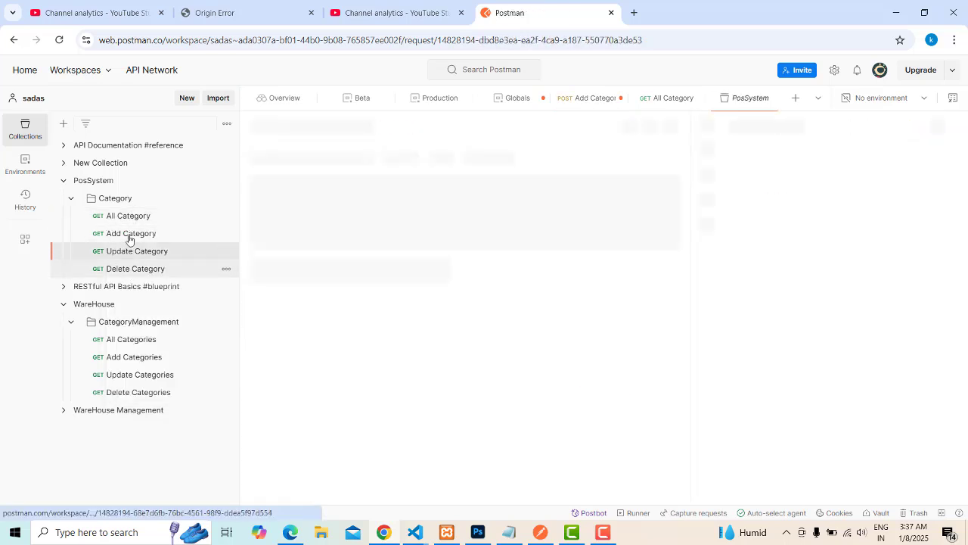
# Step: Set the URL of PosSystem's All Category request to {{poshouselocal}}/allcategory
pyautogui.click(130, 221)
pyautogui.click(441, 160)
pyautogui.write('poshouselocal')
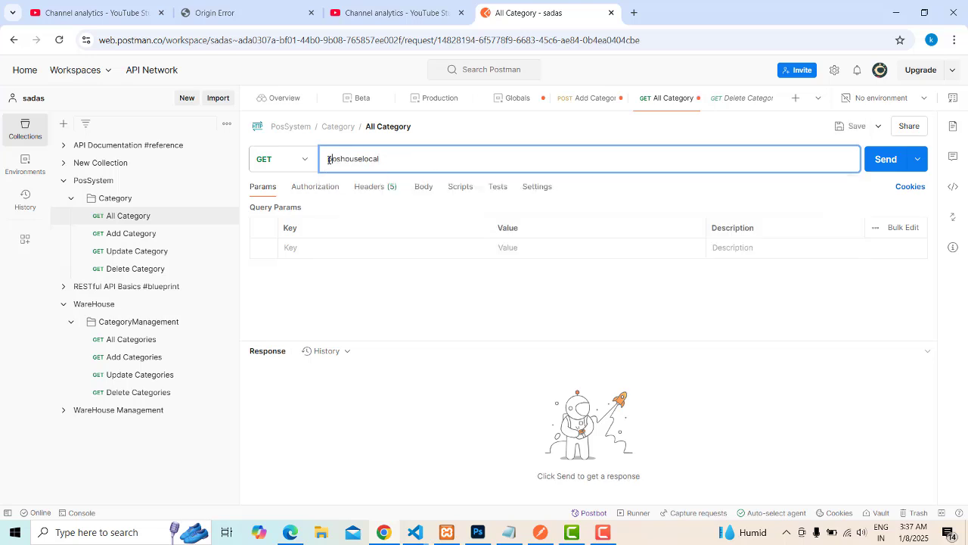
pyautogui.write('{{')
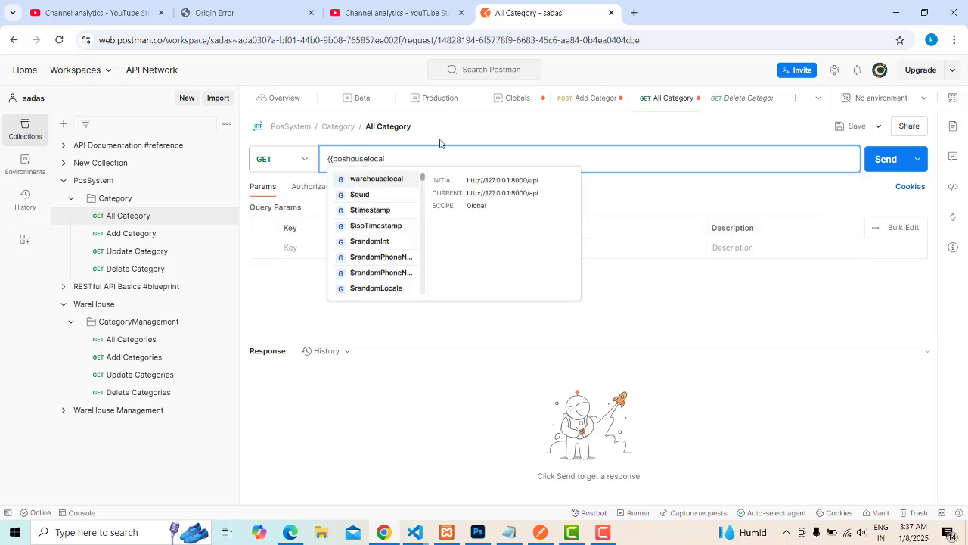
pyautogui.press('Left')
pyautogui.press('Left')
pyautogui.press('Left')
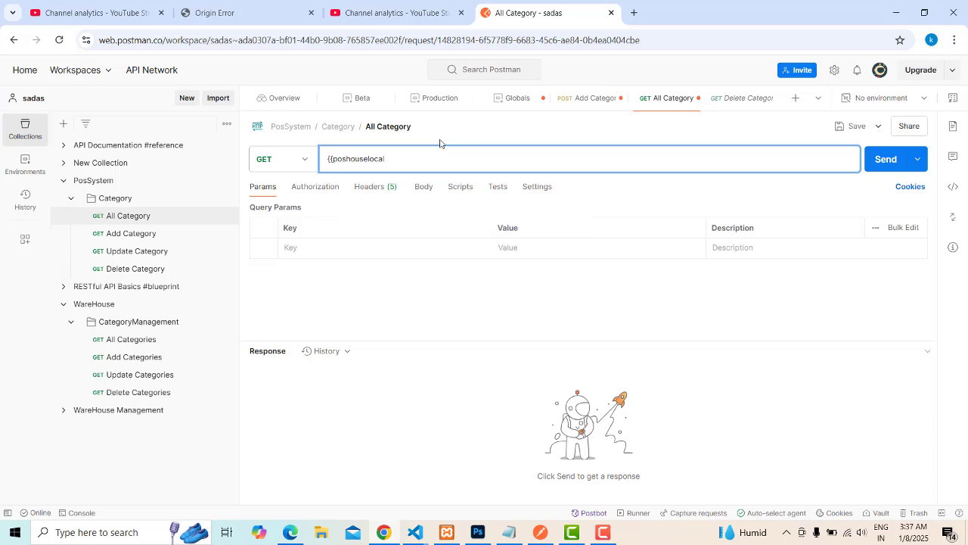
pyautogui.write('}}/allcategory')
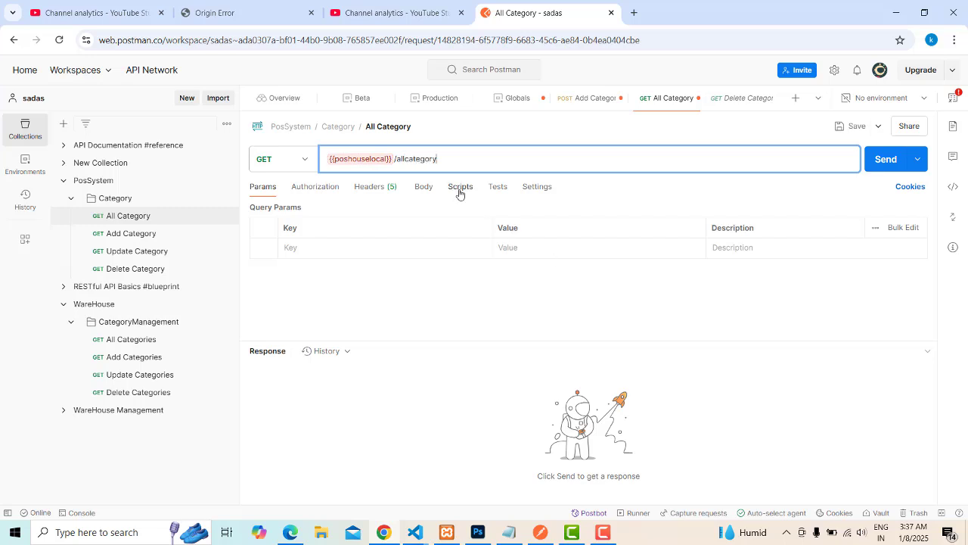
# Step: Copy the All Category URL into the Add Category request and change it to {{poshouselocal}}/addcategory
pyautogui.hotkey('ctrl', 'a')
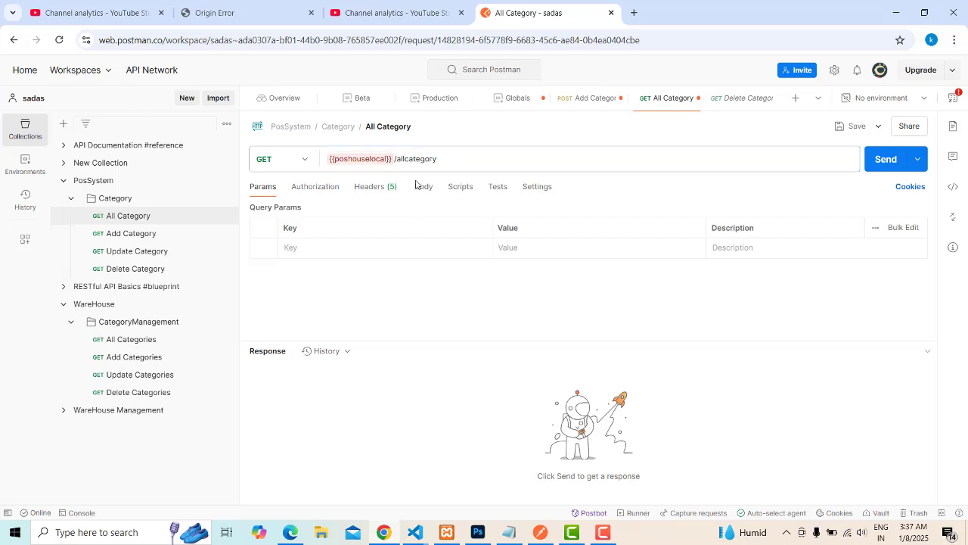
pyautogui.click(139, 234)
pyautogui.click(133, 218)
pyautogui.click(135, 235)
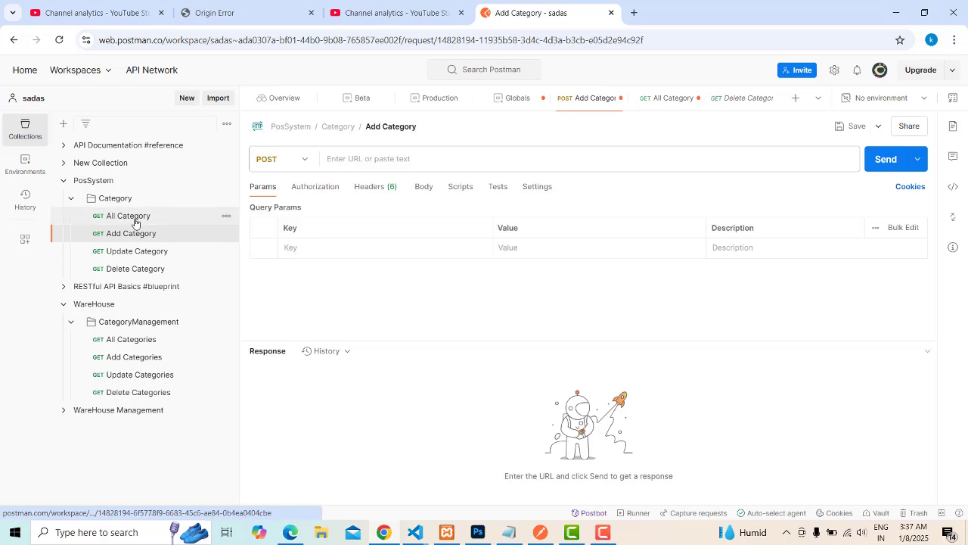
pyautogui.tripleClick(444, 162)
pyautogui.hotkey('ctrl', 'c')
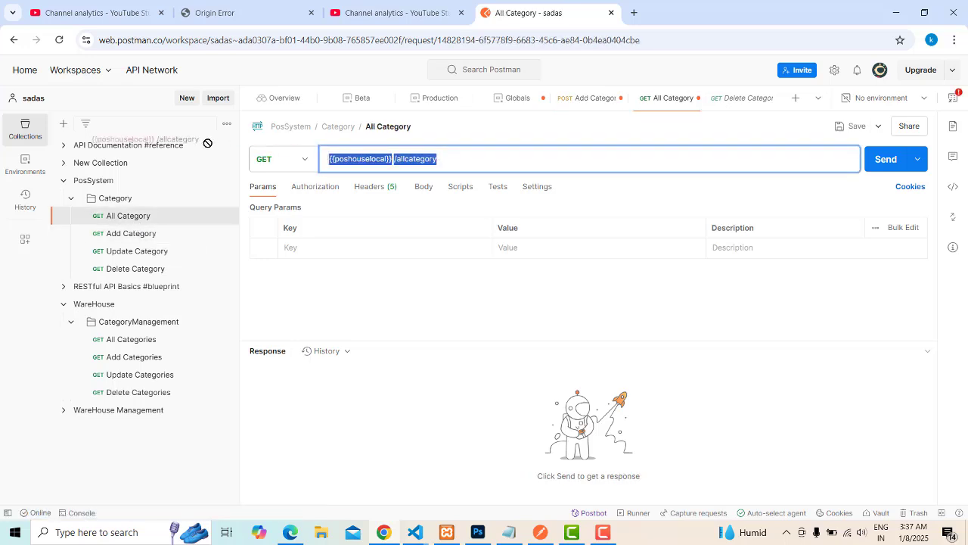
pyautogui.click(132, 234)
pyautogui.click(529, 158)
pyautogui.hotkey('ctrl', 'v')
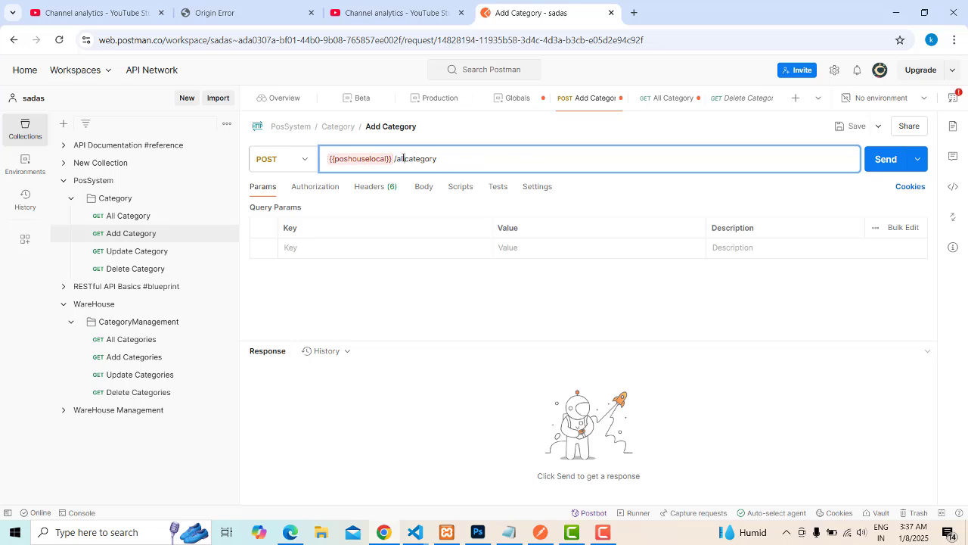
pyautogui.moveTo(405, 158); pyautogui.dragTo(399, 158)
pyautogui.write('dd')
# Step: Review the All, Add, Update and Delete Category requests in the PosSystem Category folder, comparing their methods and URLs
pyautogui.click(123, 215)
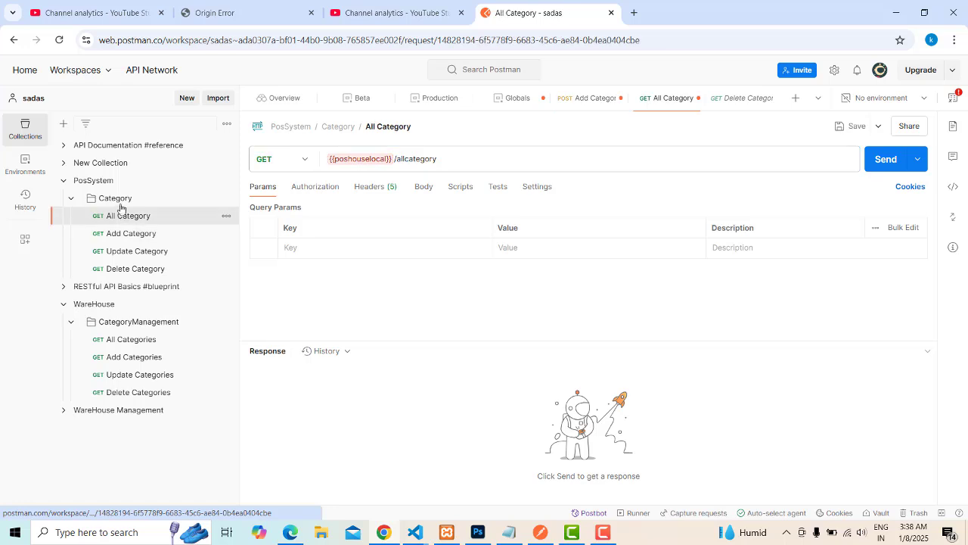
pyautogui.click(124, 233)
pyautogui.click(126, 251)
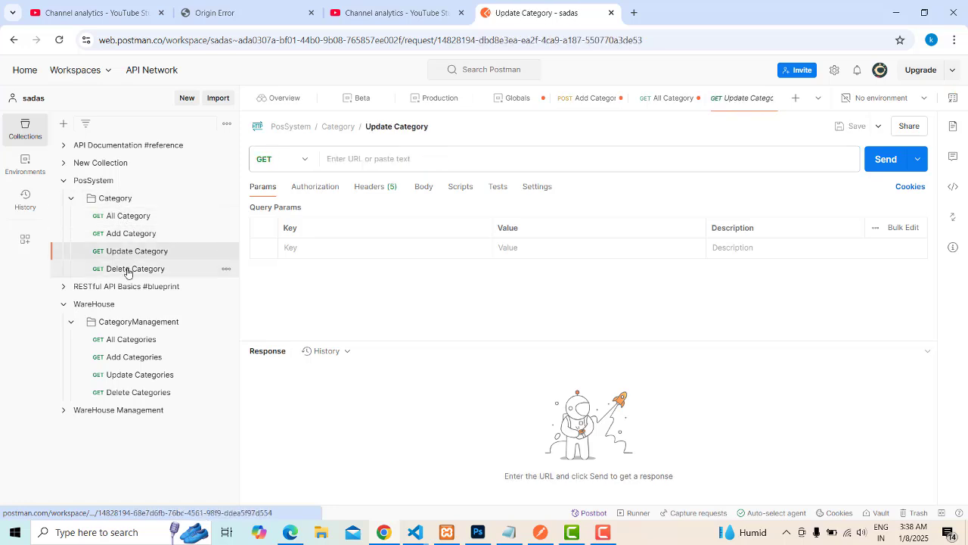
pyautogui.click(127, 269)
pyautogui.click(130, 233)
pyautogui.click(127, 217)
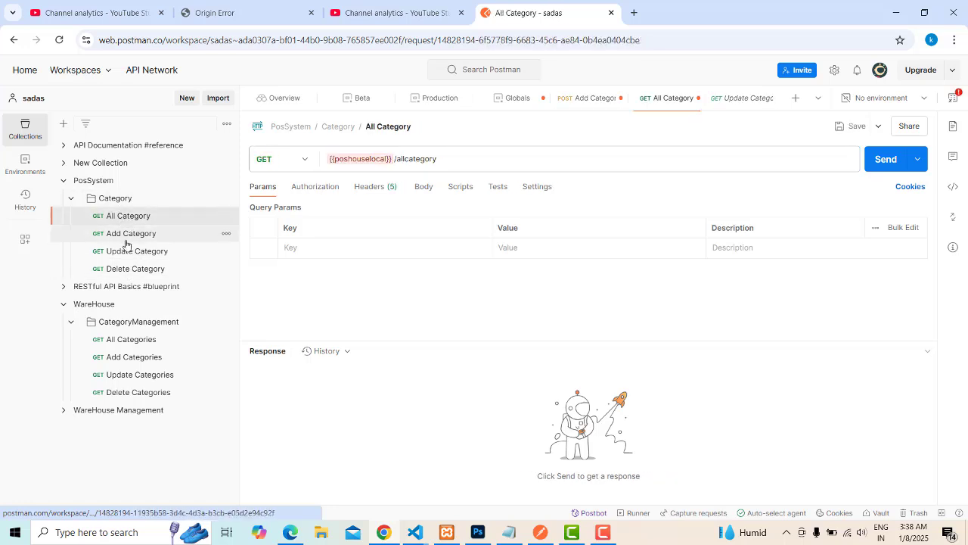
pyautogui.click(126, 236)
pyautogui.click(127, 251)
pyautogui.click(128, 266)
pyautogui.click(130, 233)
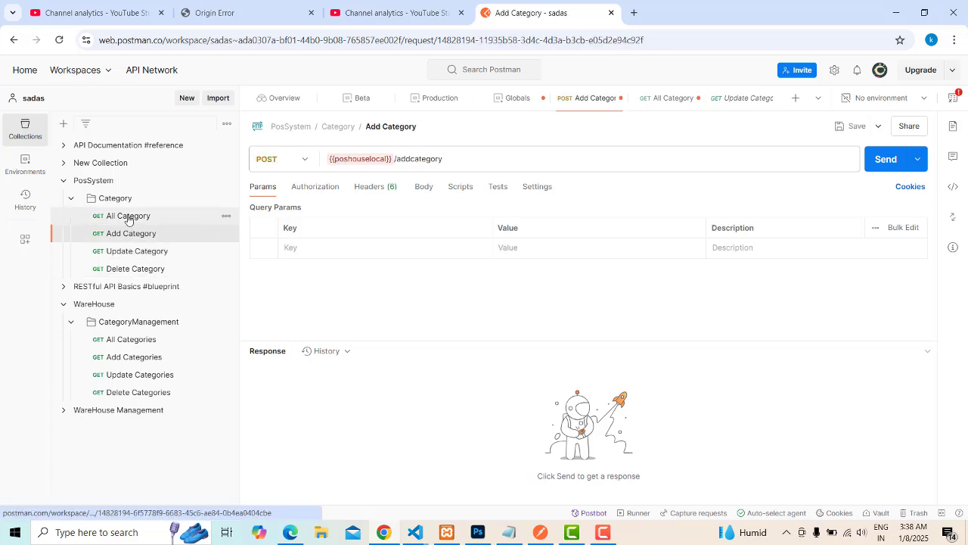
pyautogui.click(128, 218)
pyautogui.click(134, 236)
pyautogui.click(132, 253)
pyautogui.click(134, 268)
pyautogui.click(136, 253)
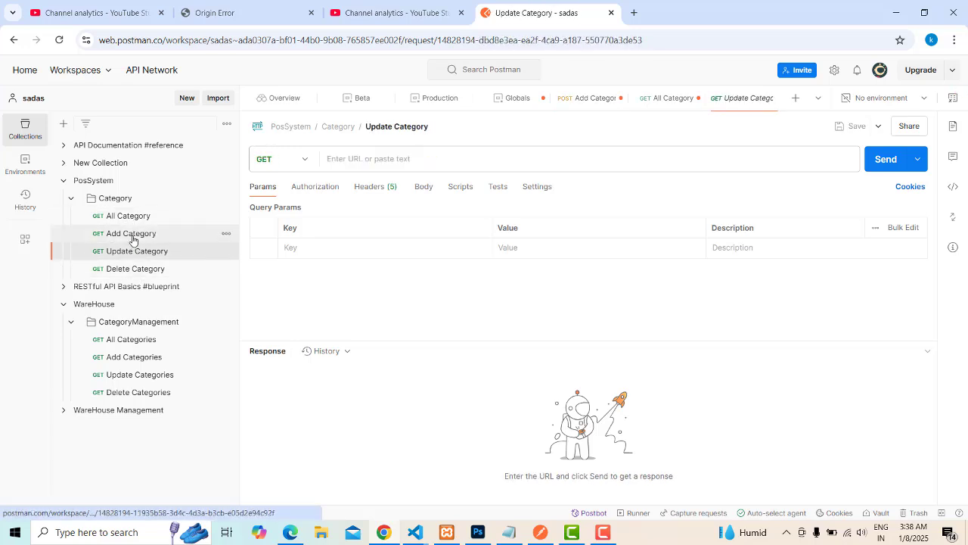
pyautogui.click(132, 235)
pyautogui.click(129, 217)
pyautogui.click(131, 234)
pyautogui.click(134, 266)
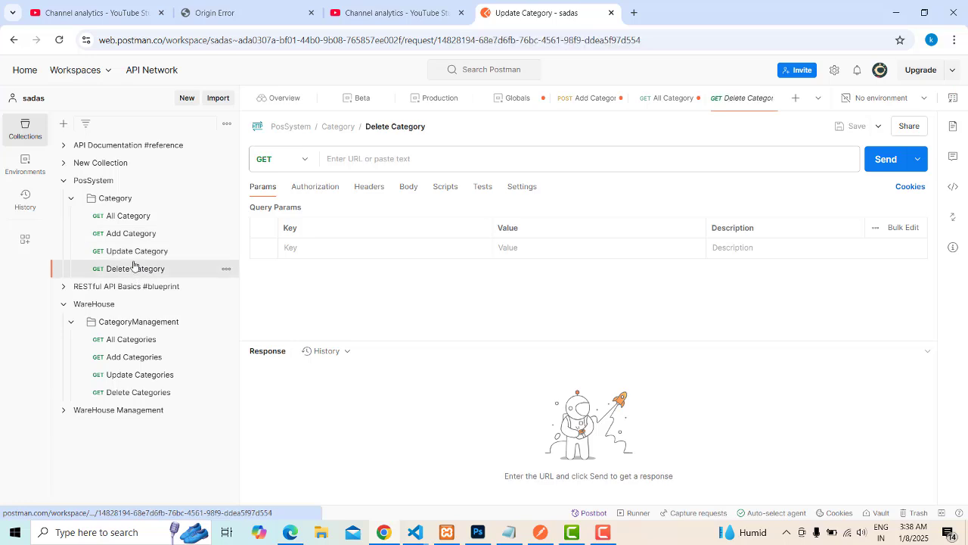
pyautogui.click(129, 217)
pyautogui.click(130, 234)
pyautogui.click(133, 252)
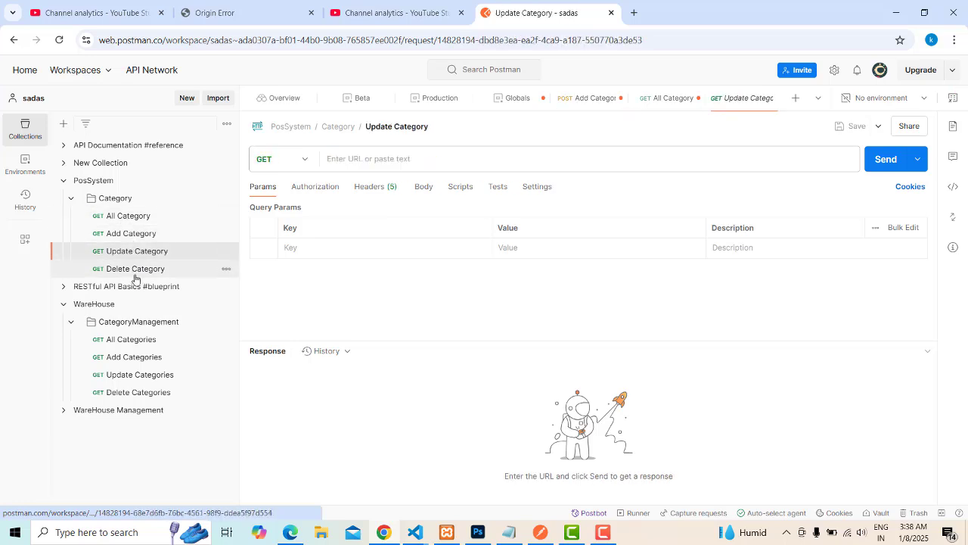
pyautogui.click(134, 272)
pyautogui.click(133, 252)
pyautogui.click(128, 218)
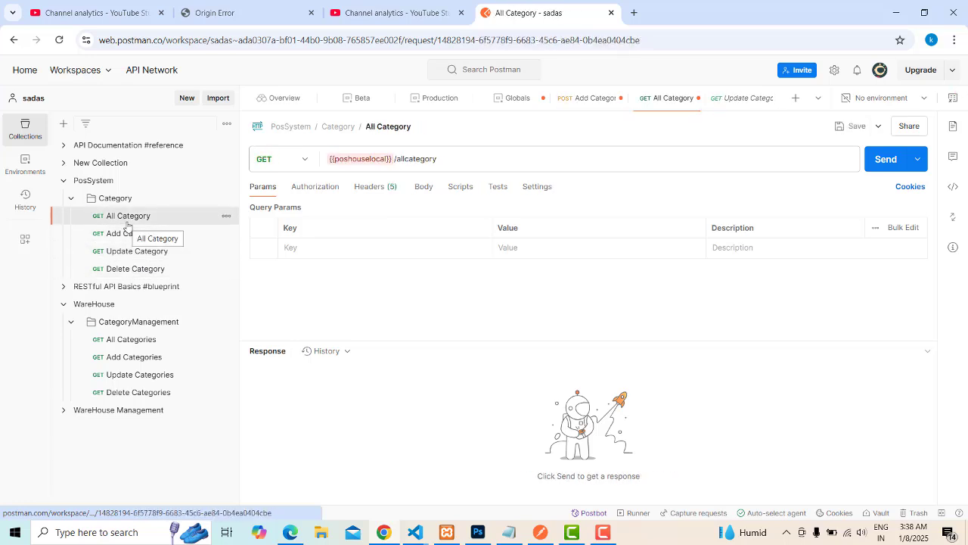
pyautogui.click(127, 234)
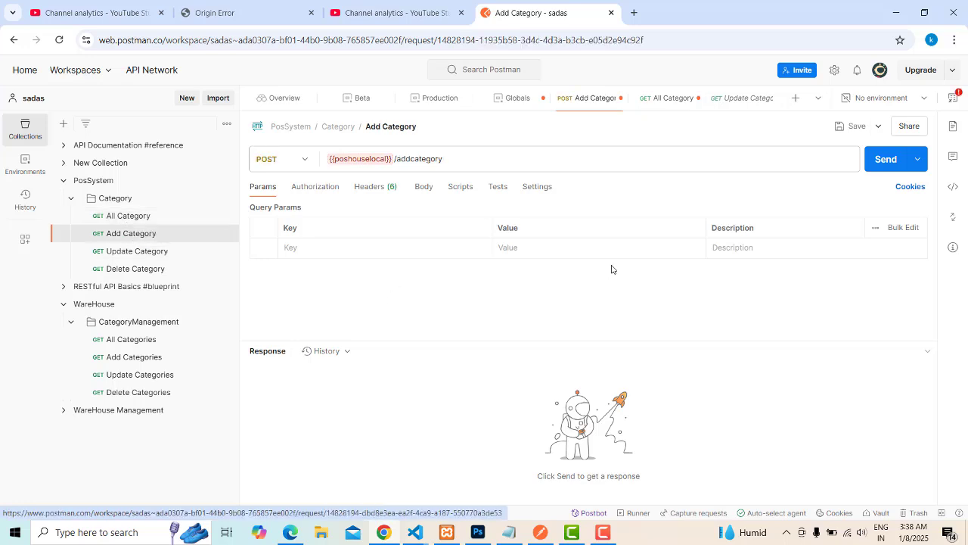